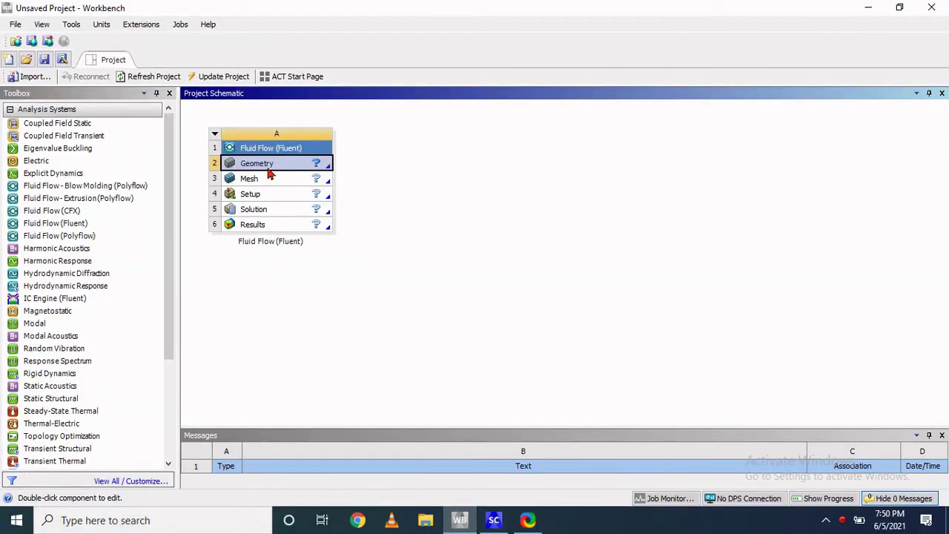
# Step: Rename the Fluid Flow (Fluent) system as "Flow over SUV car" and open a new SpaceClaim geometry for it
pyautogui.doubleClick(274, 243)
pyautogui.write('Flow over SUV car')
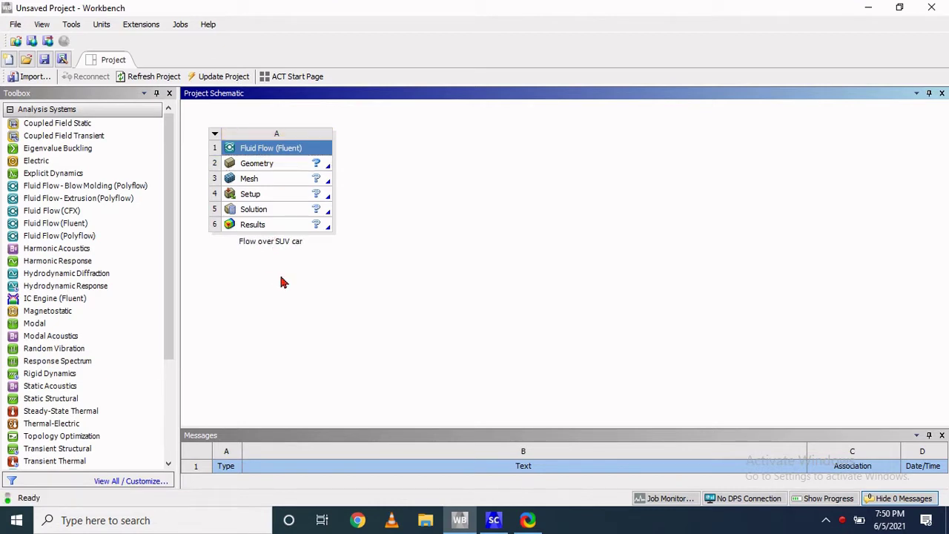
pyautogui.click(296, 170)
pyautogui.rightClick(296, 170)
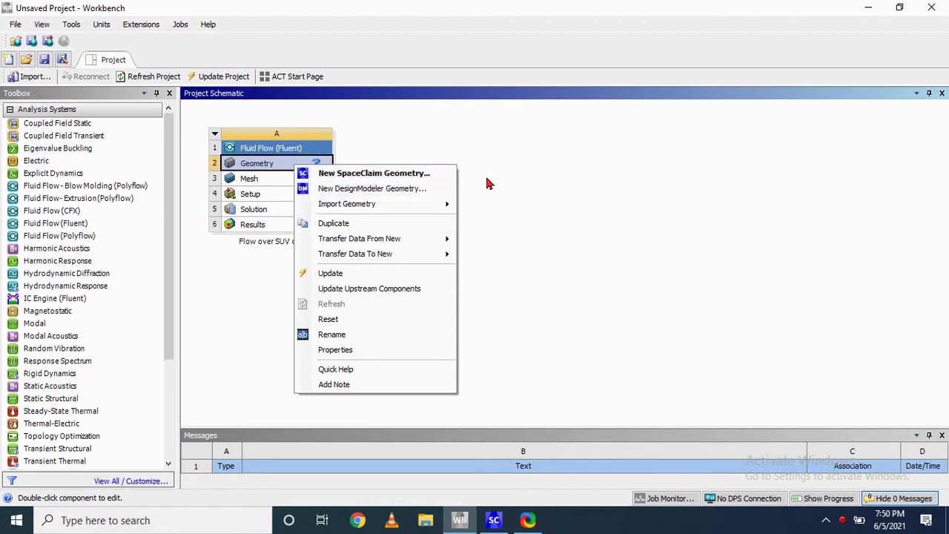
pyautogui.click(400, 175)
pyautogui.moveTo(501, 526)
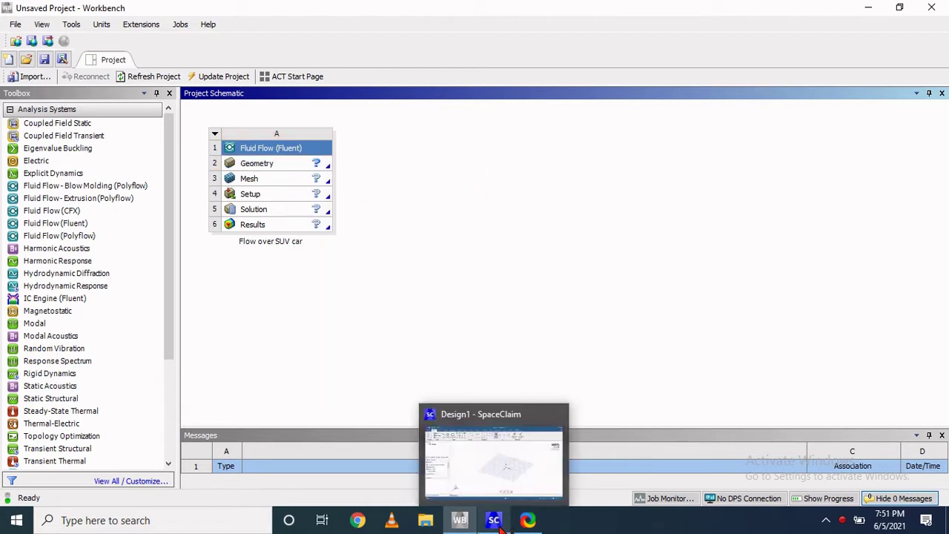
pyautogui.click(501, 526)
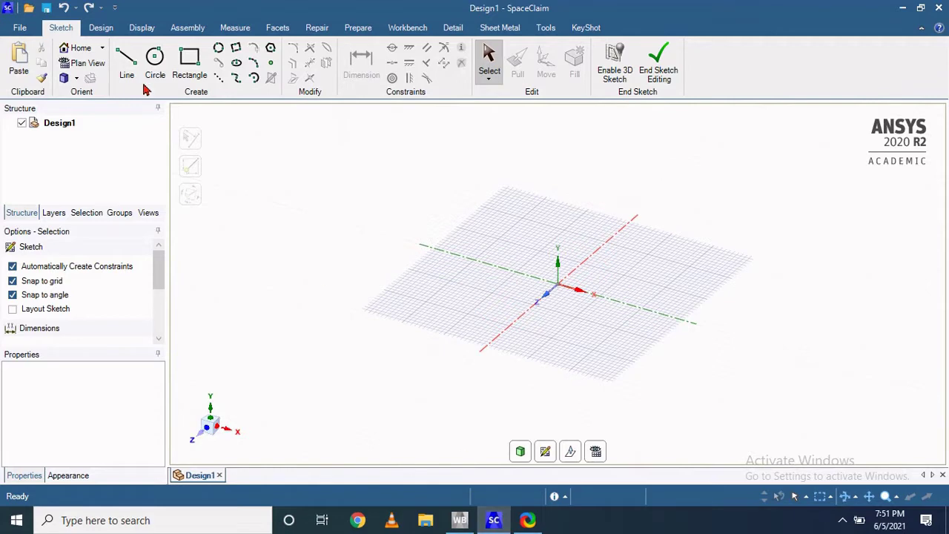
# Step: Set the length units to meters in the SpaceClaim options
pyautogui.click(19, 27)
pyautogui.click(200, 336)
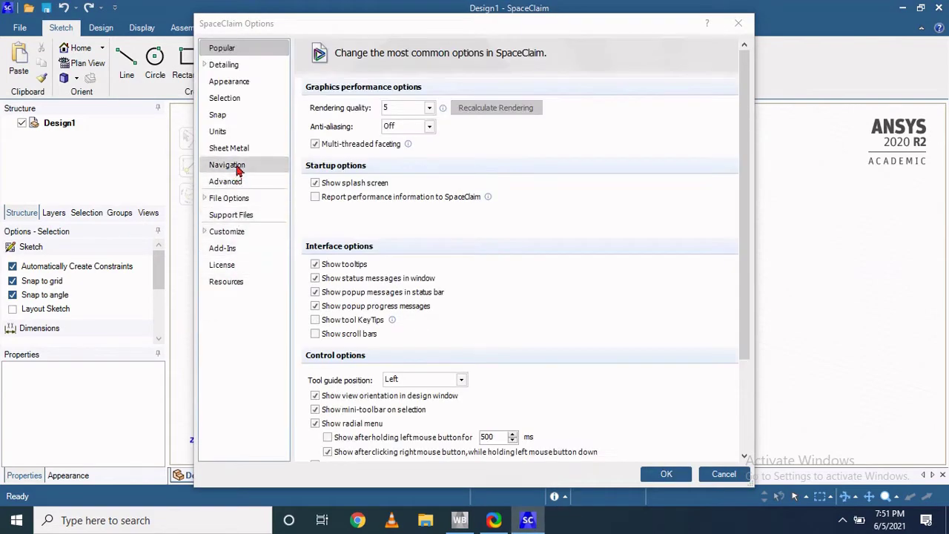
pyautogui.click(218, 131)
pyautogui.click(398, 158)
pyautogui.click(393, 215)
pyautogui.click(665, 475)
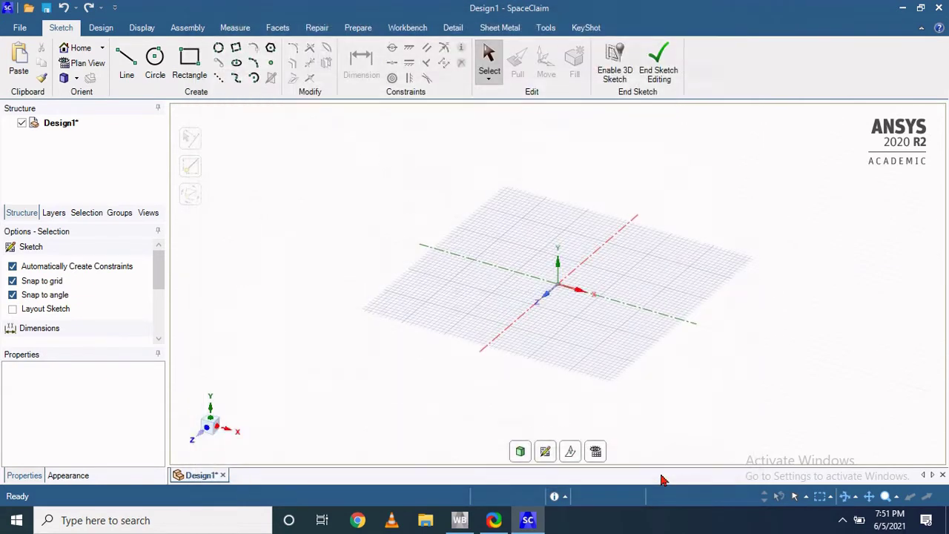
# Step: Start a new sketch on the XY plane and view it in plan view
pyautogui.click(546, 454)
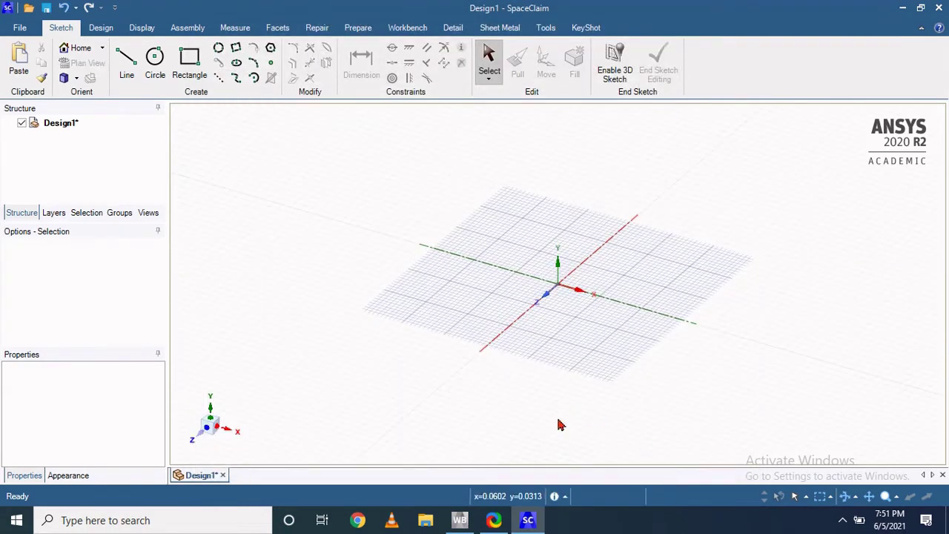
pyautogui.click(575, 285)
pyautogui.click(596, 452)
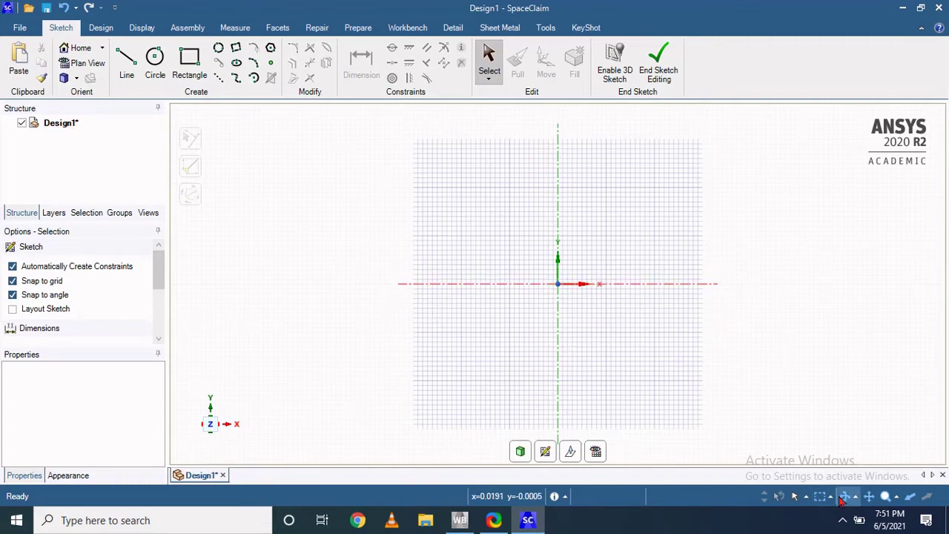
pyautogui.scroll(3, 489, 299)
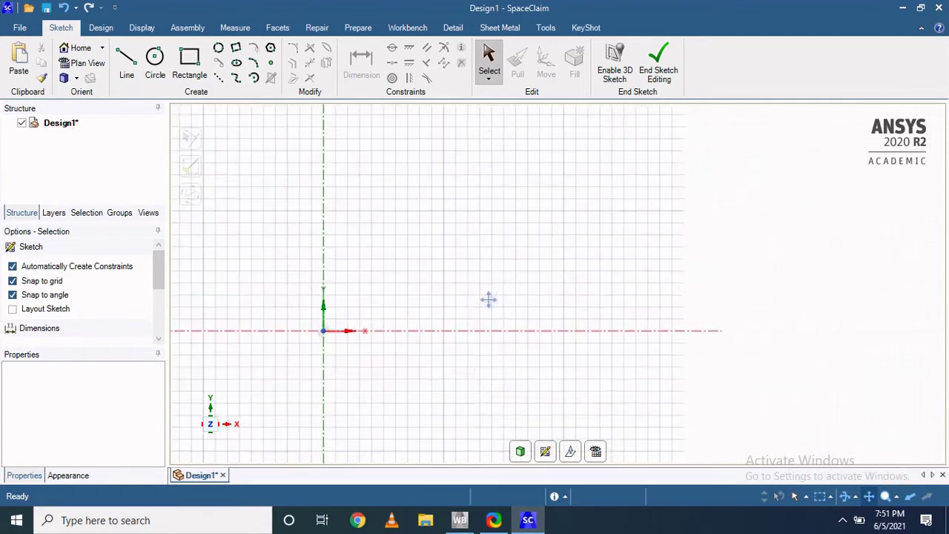
# Step: Sketch a rectangle from the origin, 4.7 m long and roughly a third as high, with its base on the X axis
pyautogui.click(189, 63)
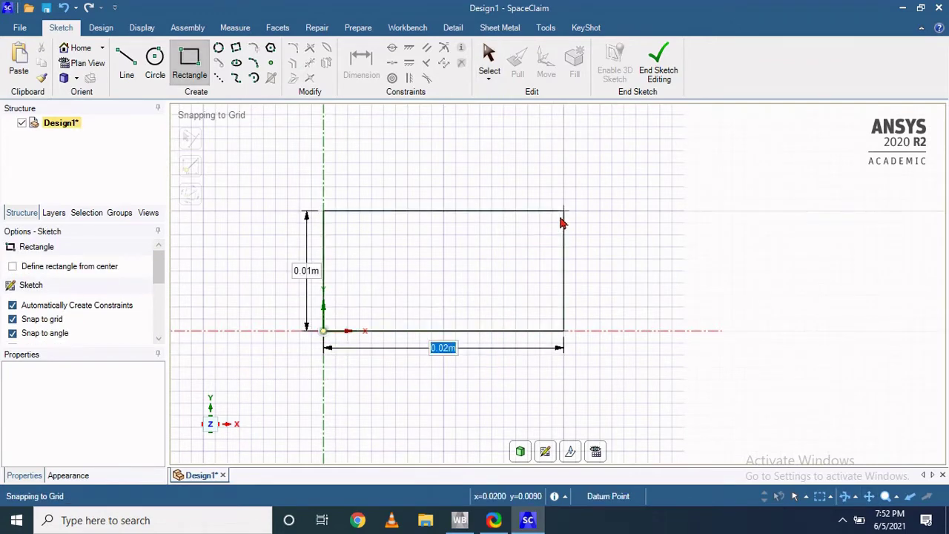
pyautogui.write('4.7')
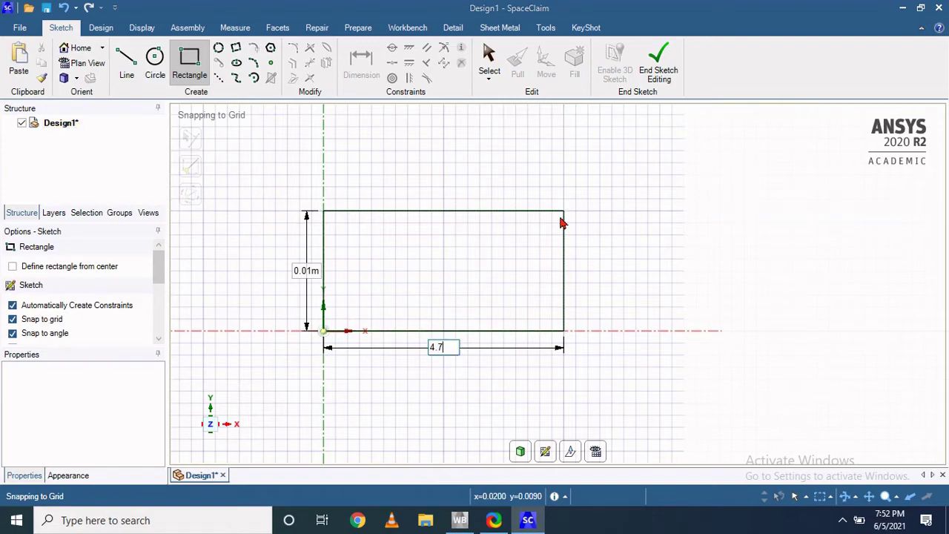
pyautogui.press('Tab')
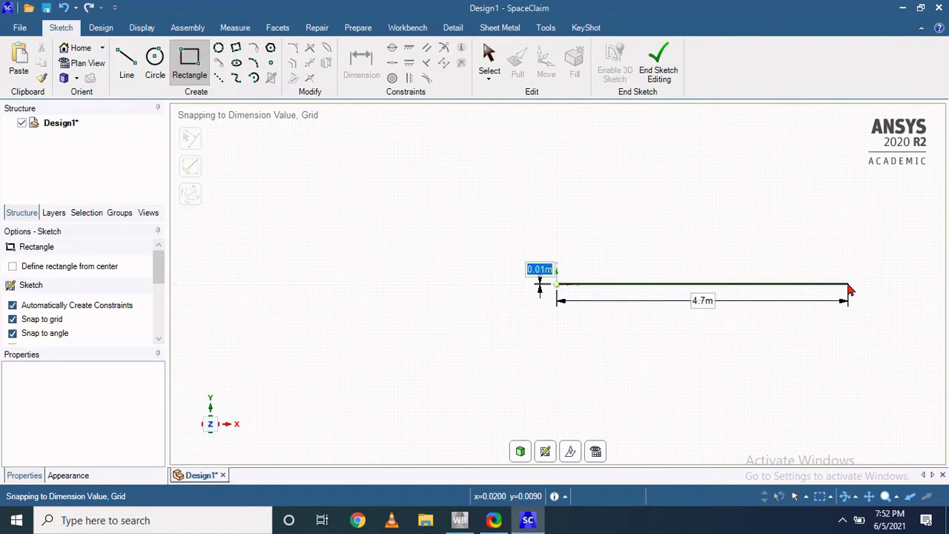
pyautogui.click(848, 180)
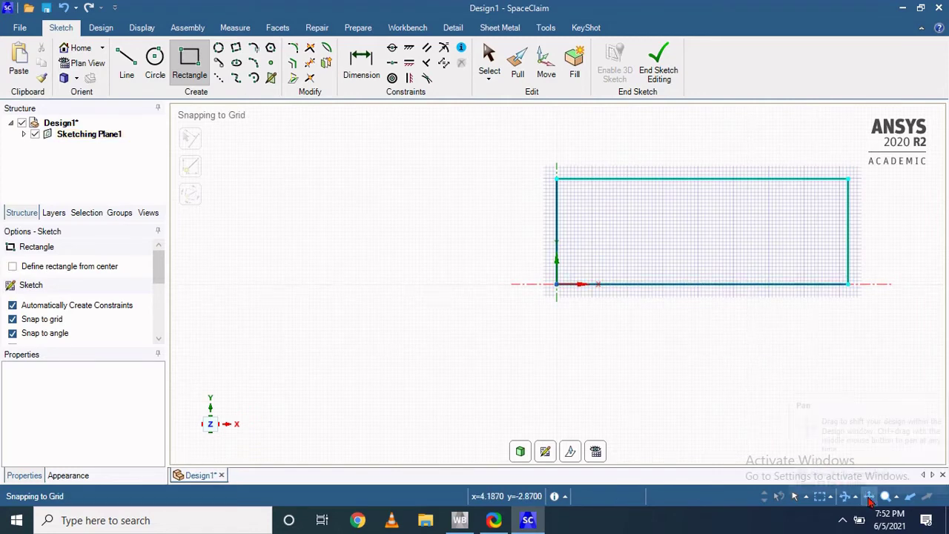
pyautogui.scroll(5, 564, 275)
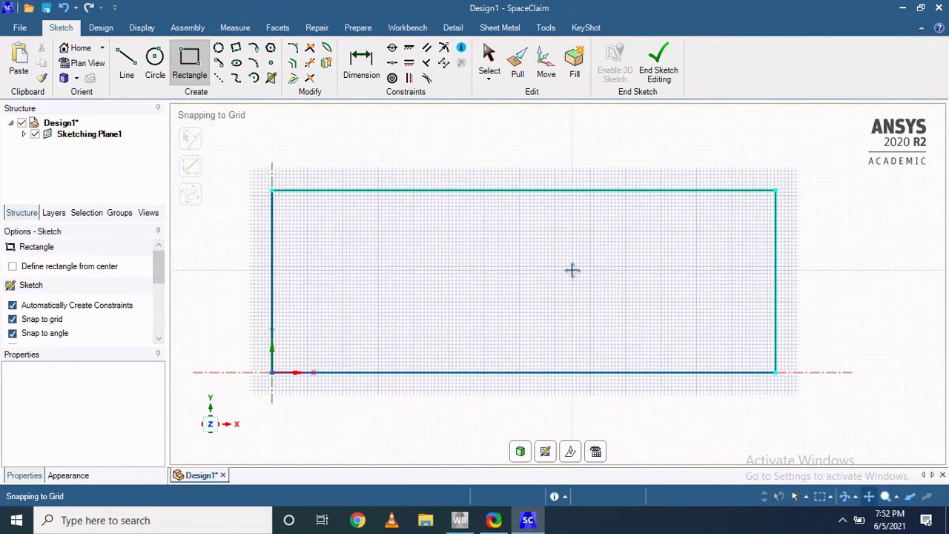
pyautogui.scroll(-1, 572, 270)
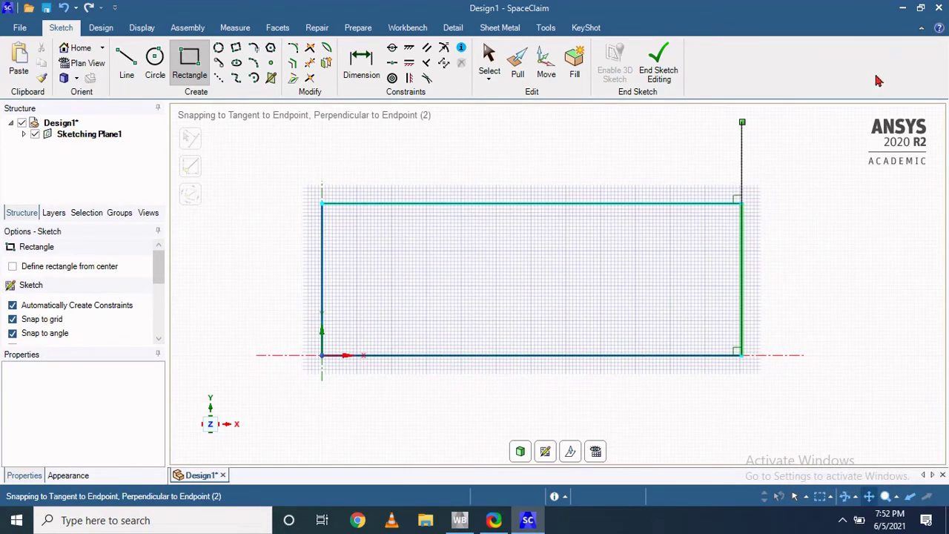
# Step: Switch to Photos and copy the side-view car image ertiga111.jpg, then close the viewer
pyautogui.click(903, 7)
pyautogui.click(900, 8)
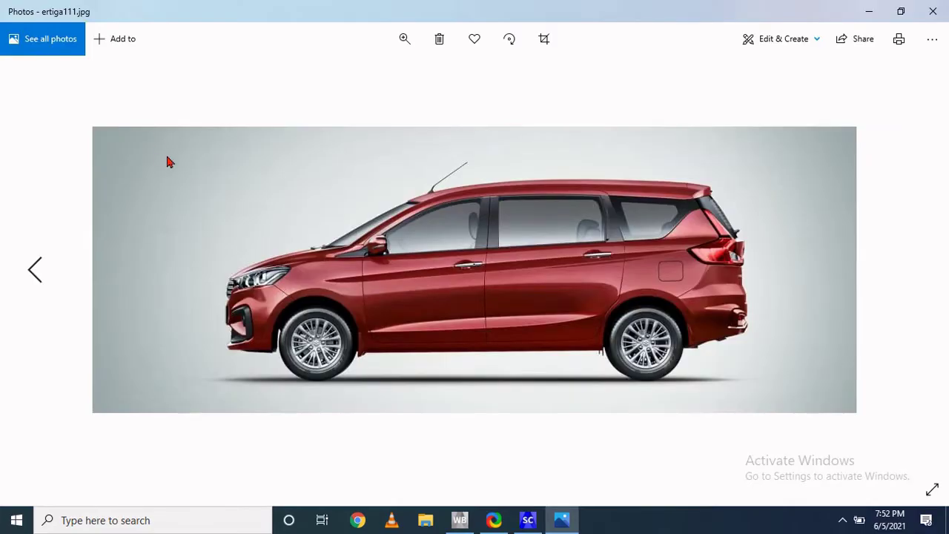
pyautogui.rightClick(196, 190)
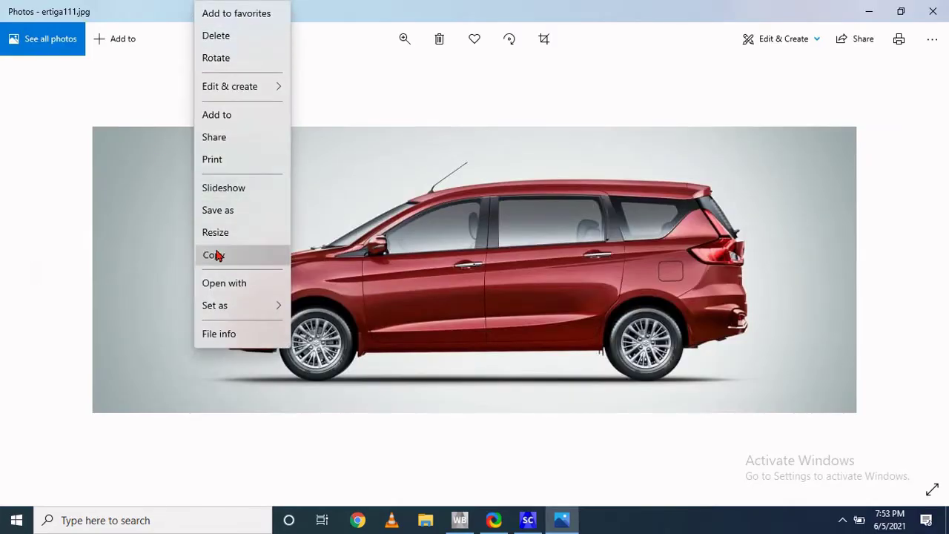
pyautogui.click(215, 255)
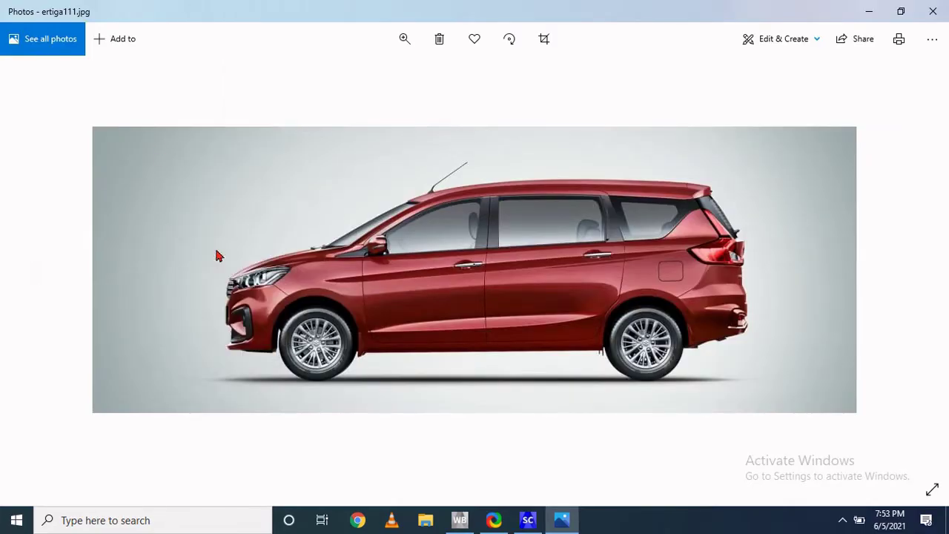
pyautogui.click(933, 12)
# Step: Return to SpaceClaim and paste the car image onto the sketch plane, sized so the car's length fits the rectangle
pyautogui.hotkey('alt', 'Tab')
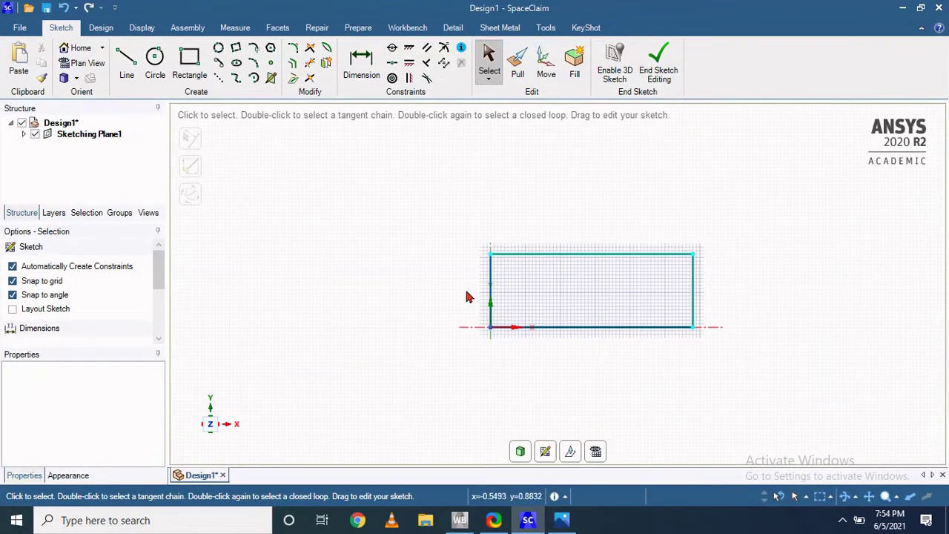
pyautogui.hotkey('ctrl', 'v')
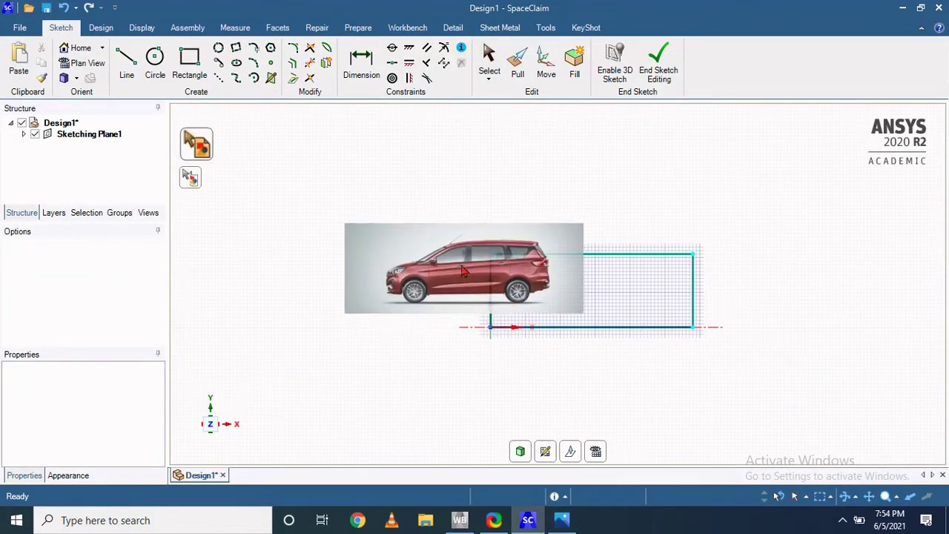
pyautogui.click(473, 281)
pyautogui.scroll(3, 585, 290)
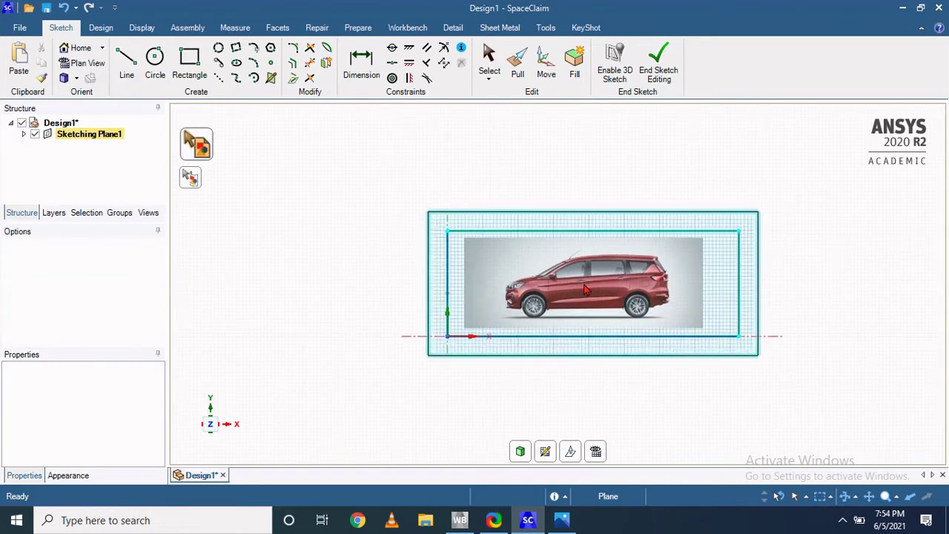
pyautogui.scroll(-2, 585, 290)
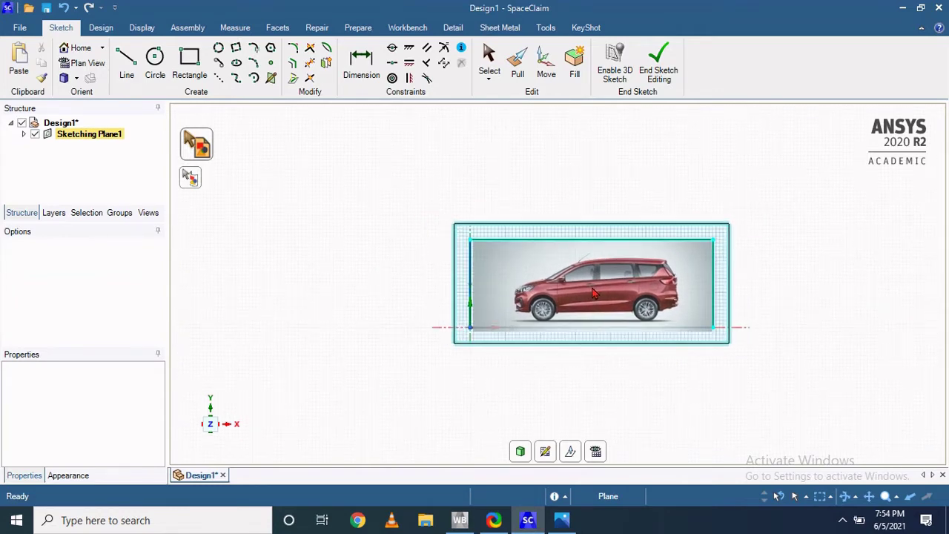
pyautogui.scroll(-1, 585, 290)
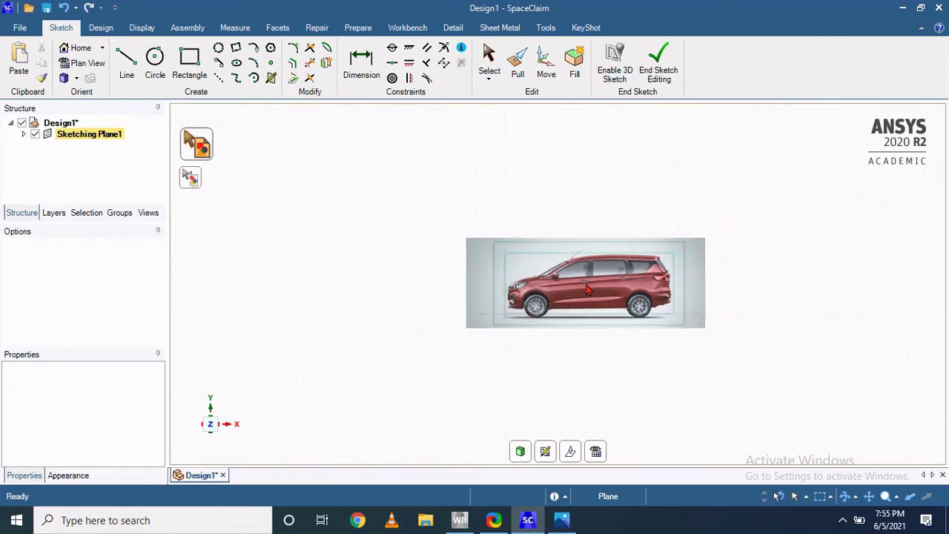
pyautogui.click(586, 289)
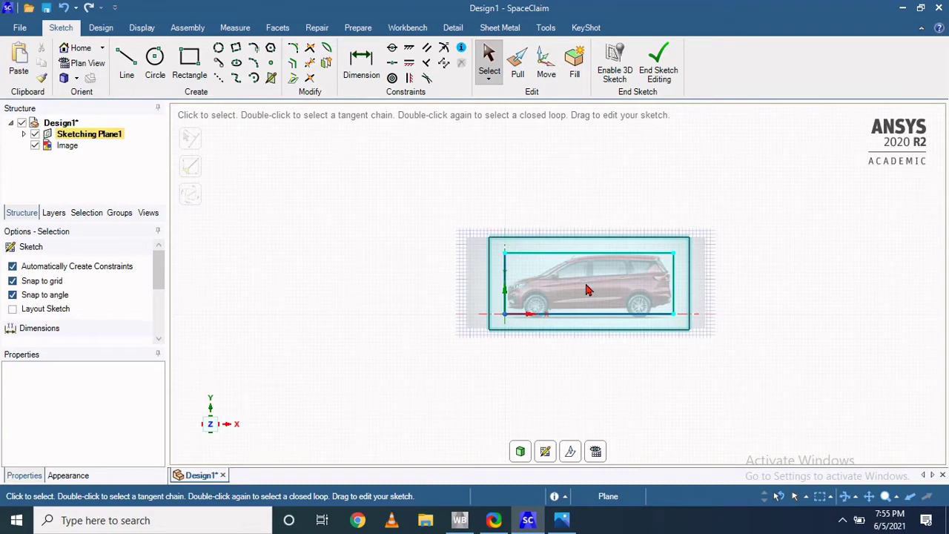
# Step: Move the car image slightly down so the car's underbody lines up with the rectangle's base edge
pyautogui.scroll(4, 742, 352)
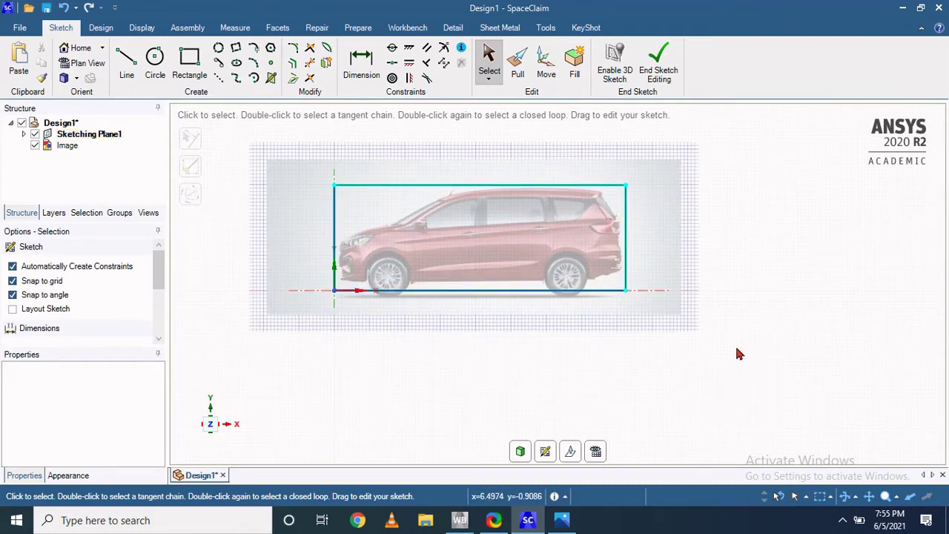
pyautogui.click(472, 223)
pyautogui.moveTo(470, 232)
pyautogui.mouseDown()
pyautogui.moveTo(478, 239)
pyautogui.moveTo(468, 239)
pyautogui.mouseUp()
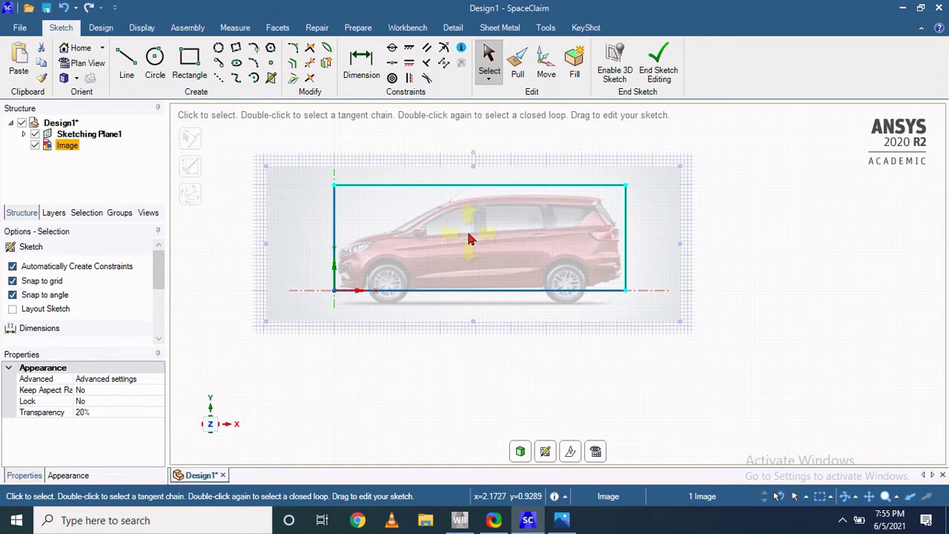
pyautogui.moveTo(469, 239); pyautogui.dragTo(468, 239)
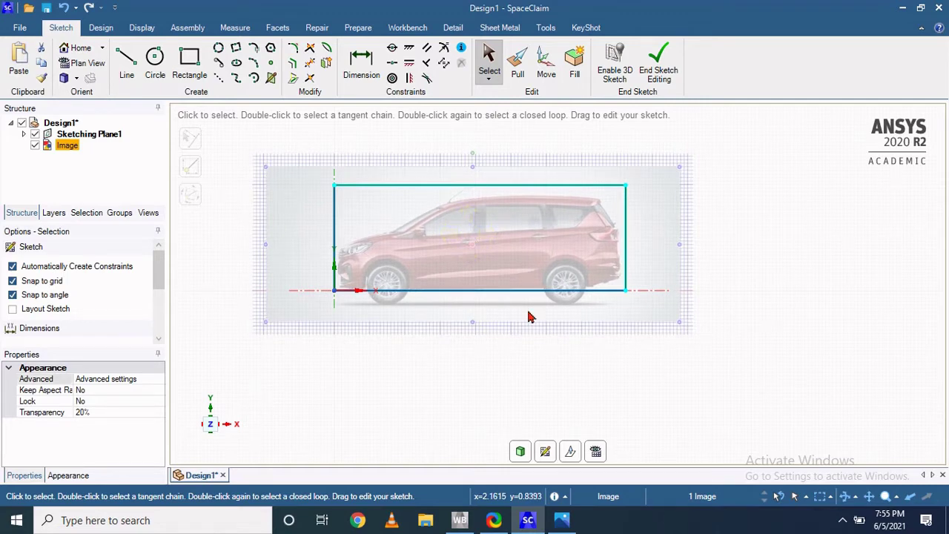
# Step: Sketch a vertical line about 0.5 m high from the rectangle's base up the car's front bumper
pyautogui.press('l')
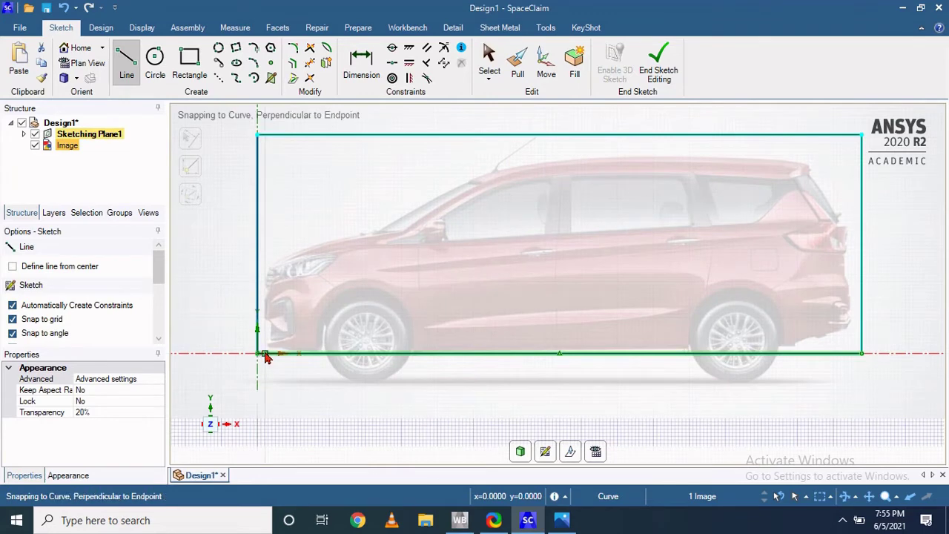
pyautogui.click(265, 356)
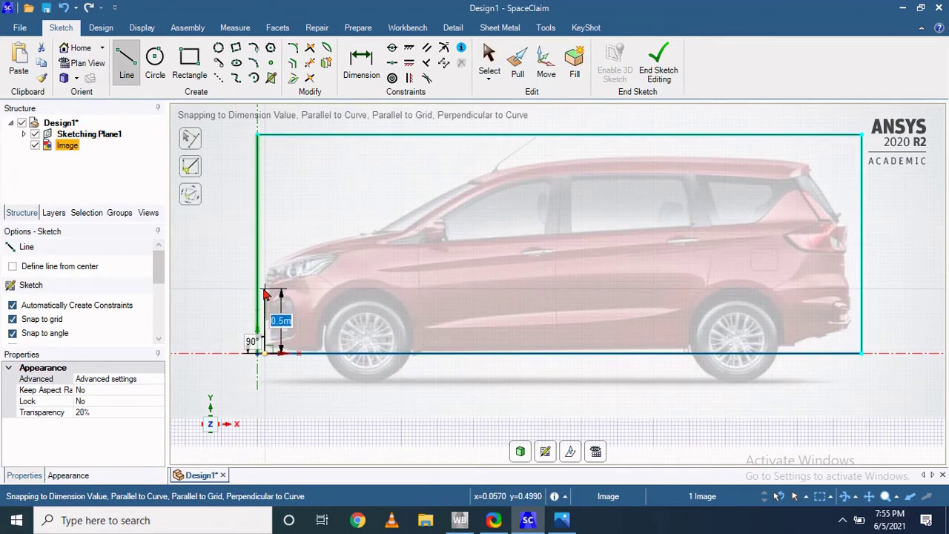
pyautogui.click(267, 298)
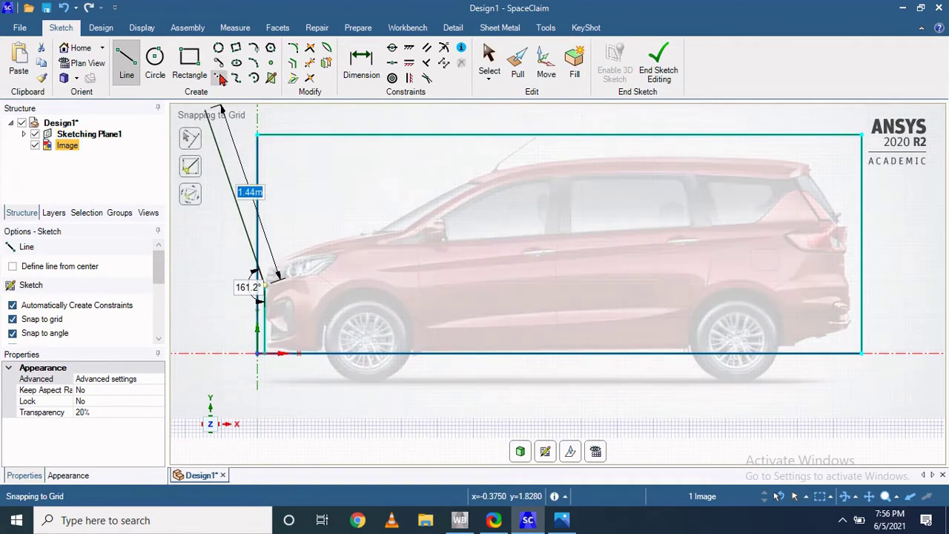
# Step: Draw a spline from the bumper line's upper end along the hood to the windshield base, spanning about 0.83 m by 0.41 m
pyautogui.click(236, 77)
pyautogui.click(264, 289)
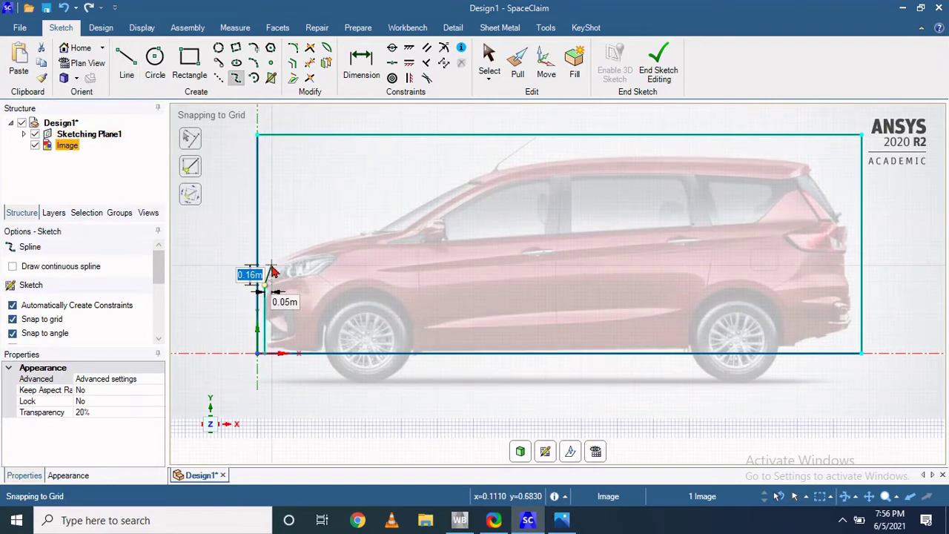
pyautogui.click(272, 263)
pyautogui.click(304, 249)
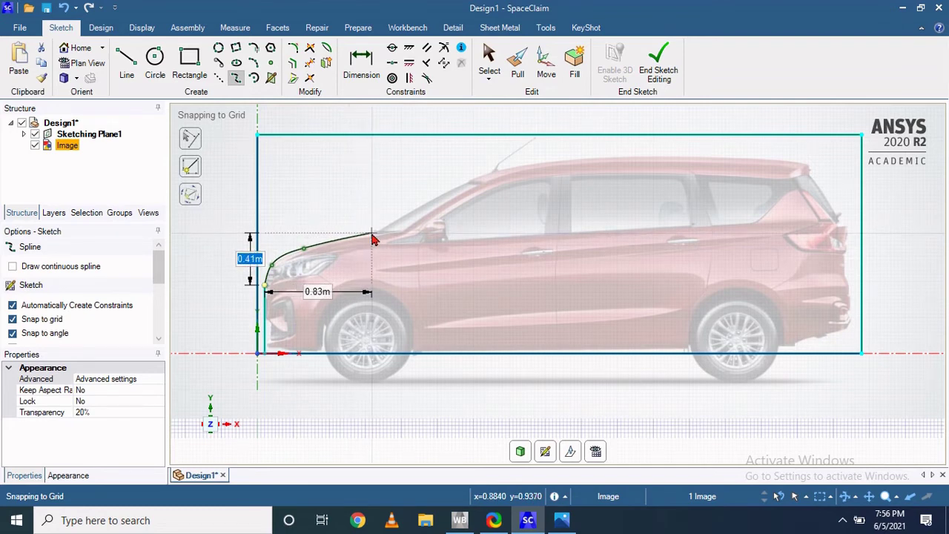
pyautogui.doubleClick(373, 238)
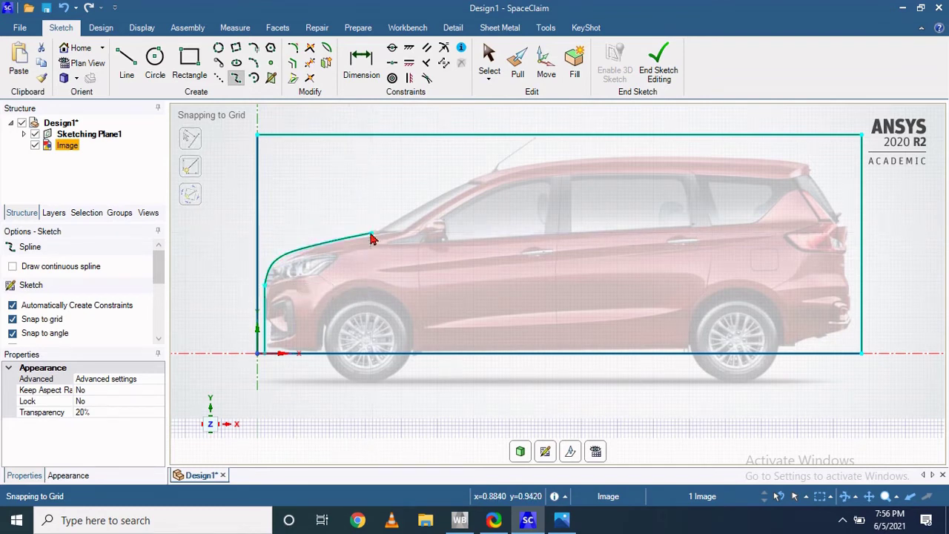
# Step: Draw a spline from the windshield base up the windshield and onto the front part of the roof, rising about 0.58 m
pyautogui.click(373, 238)
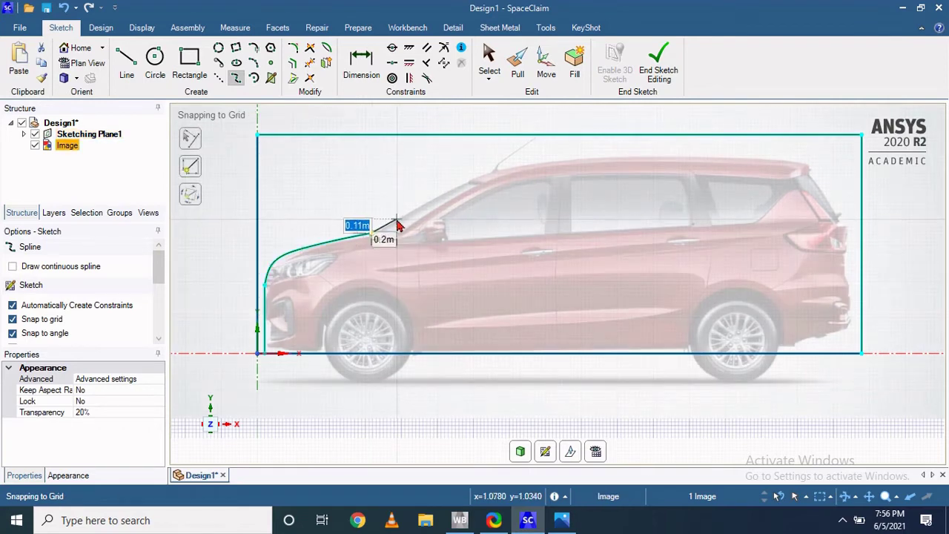
pyautogui.click(467, 181)
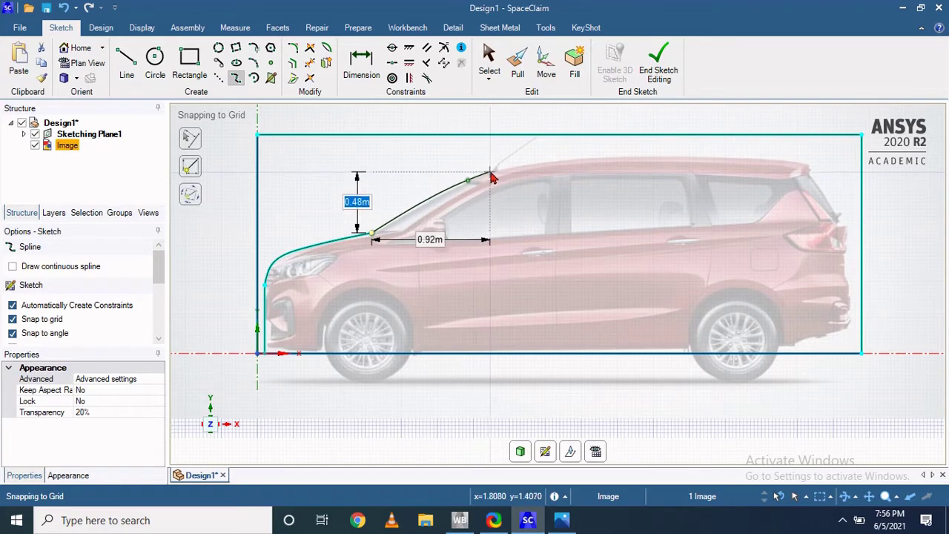
pyautogui.click(491, 172)
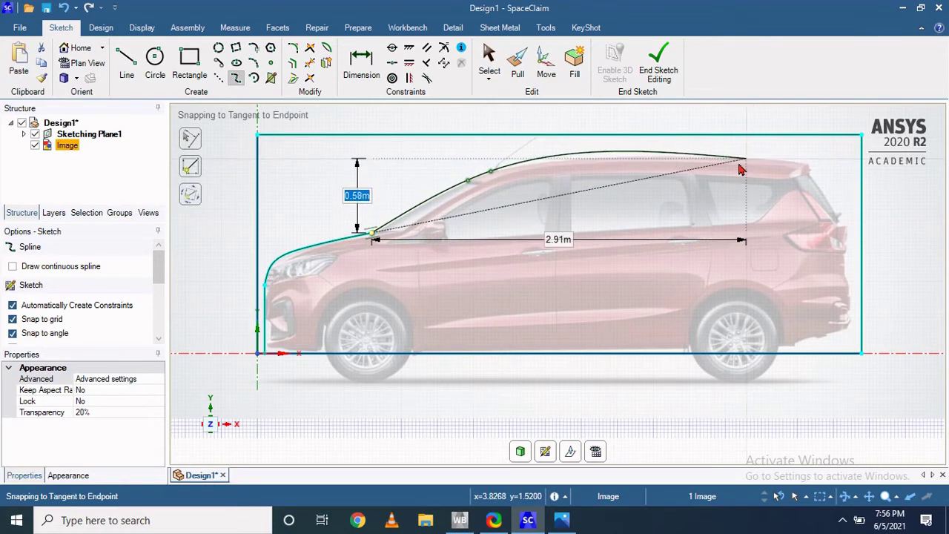
pyautogui.doubleClick(583, 160)
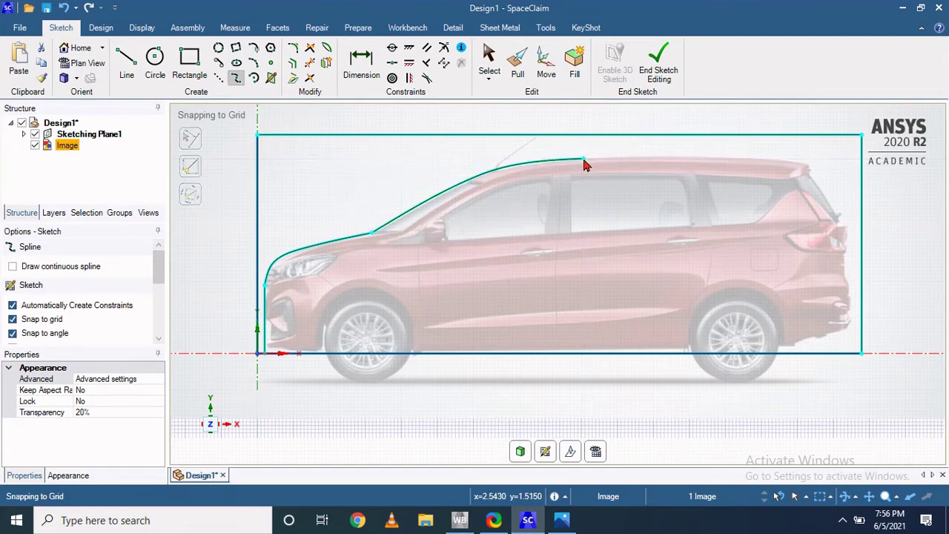
# Step: Continue the roofline with a spline to the rear spoiler tip, about 1.75 m long and dropping about 0.05 m
pyautogui.click(586, 160)
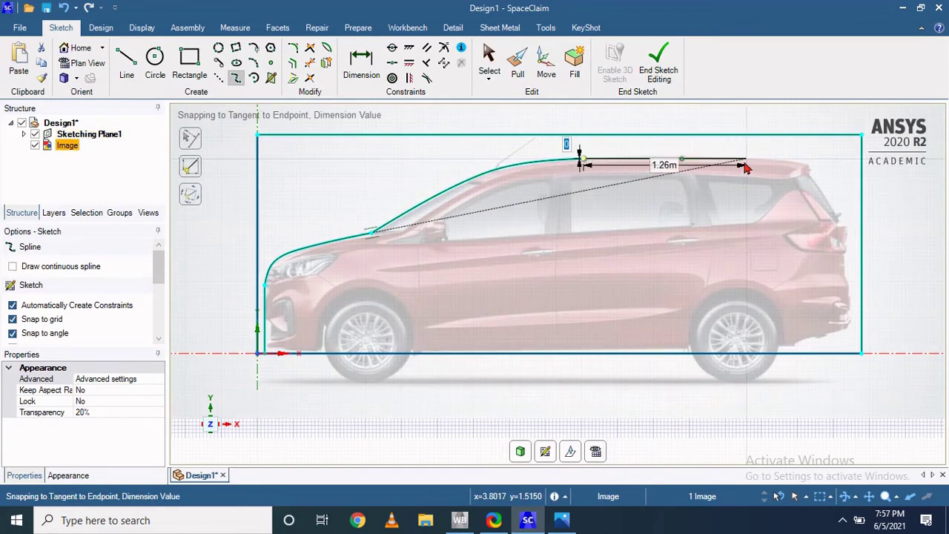
pyautogui.click(746, 160)
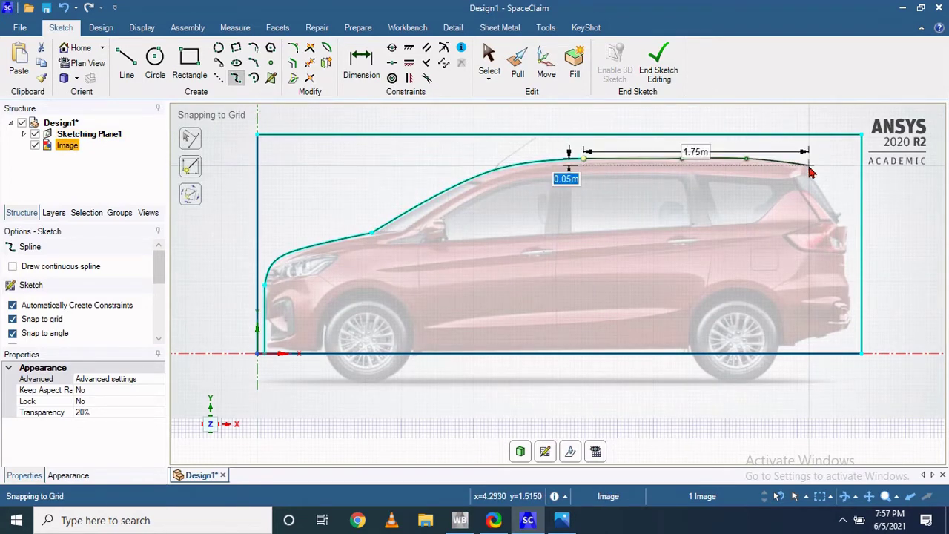
pyautogui.doubleClick(810, 169)
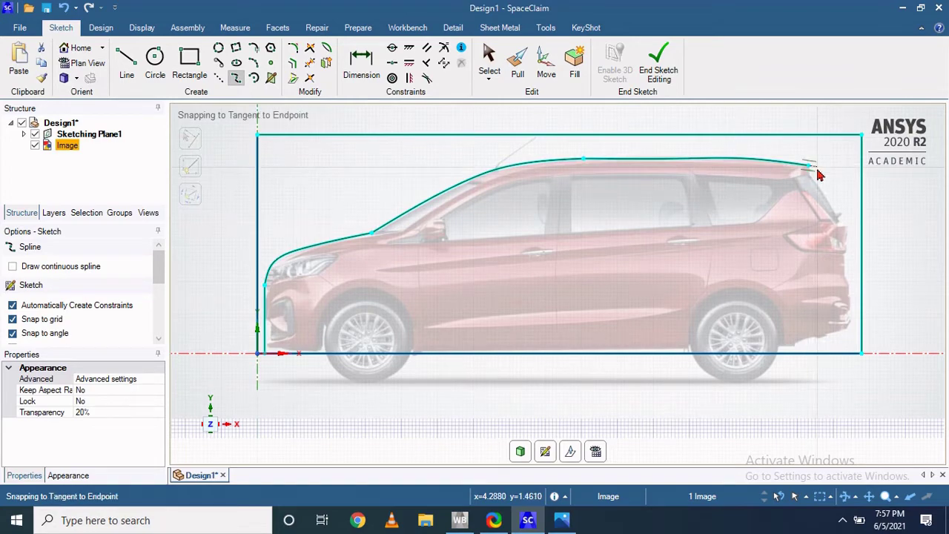
pyautogui.scroll(4, 810, 169)
pyautogui.press('Escape')
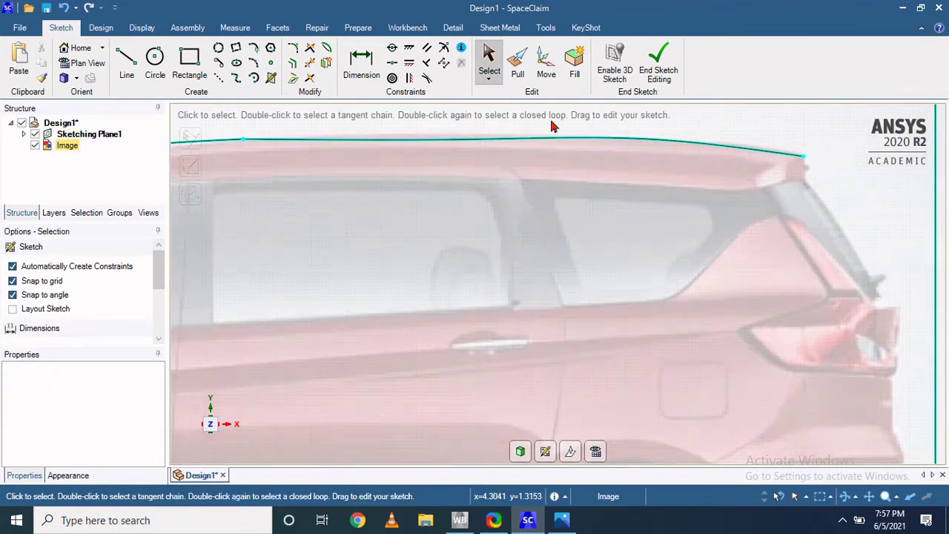
# Step: Draw a spline from the spoiler tip down the rear window, ending in a short horizontal line above the taillight
pyautogui.click(236, 77)
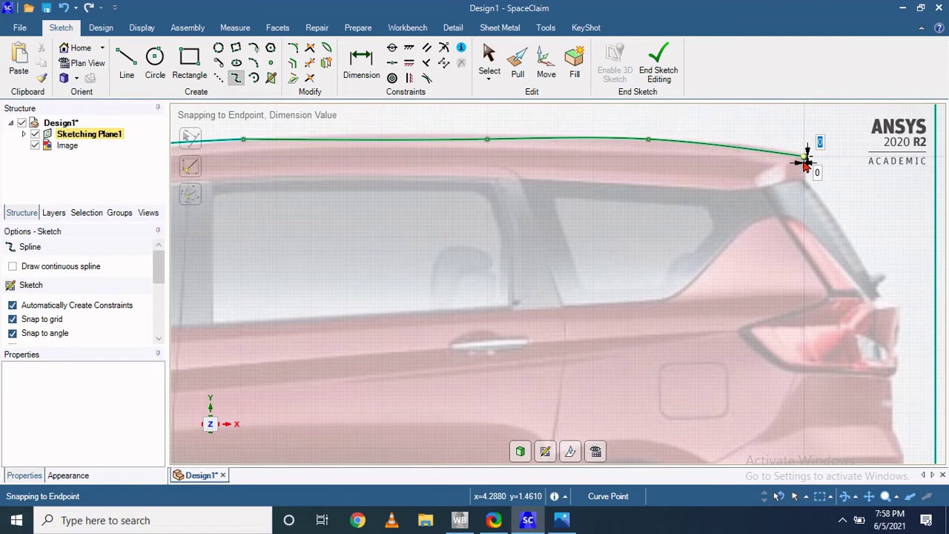
pyautogui.click(804, 157)
pyautogui.click(820, 199)
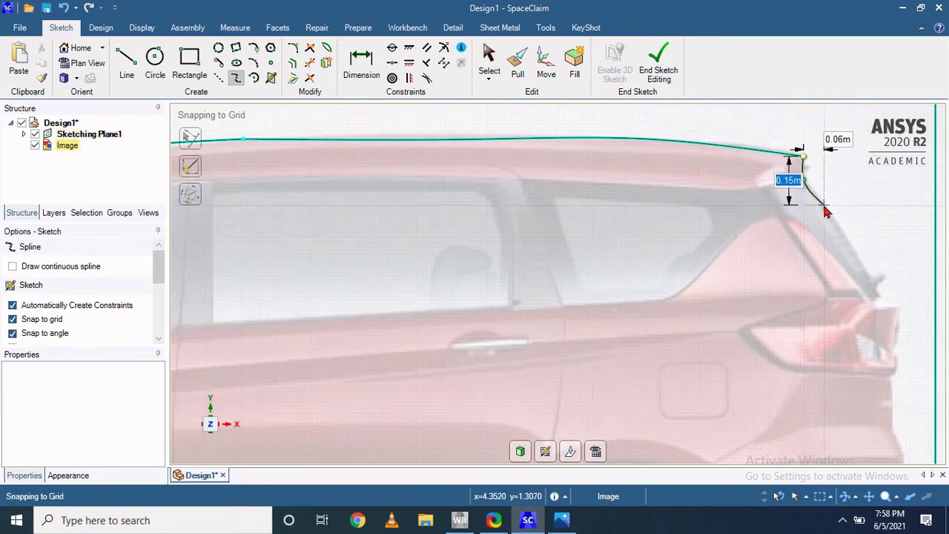
pyautogui.doubleClick(881, 300)
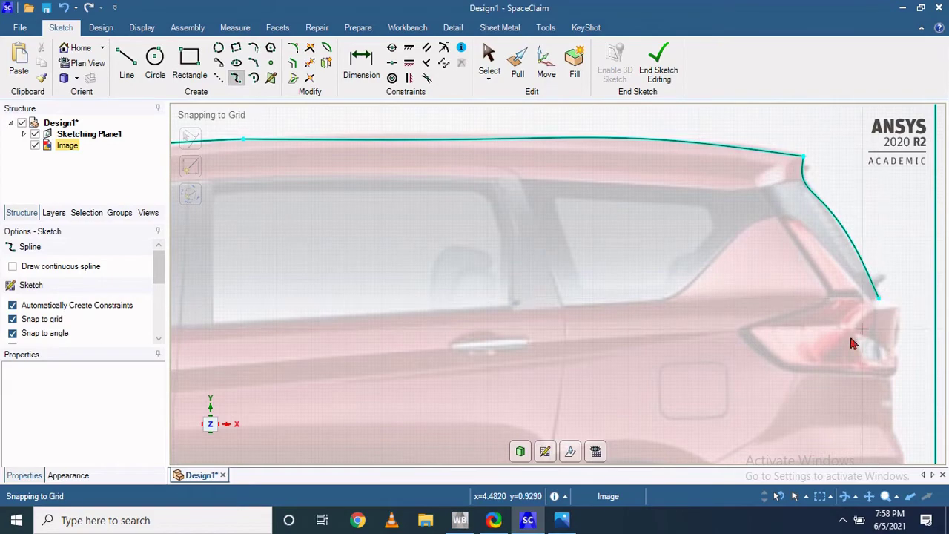
pyautogui.scroll(-2, 883, 304)
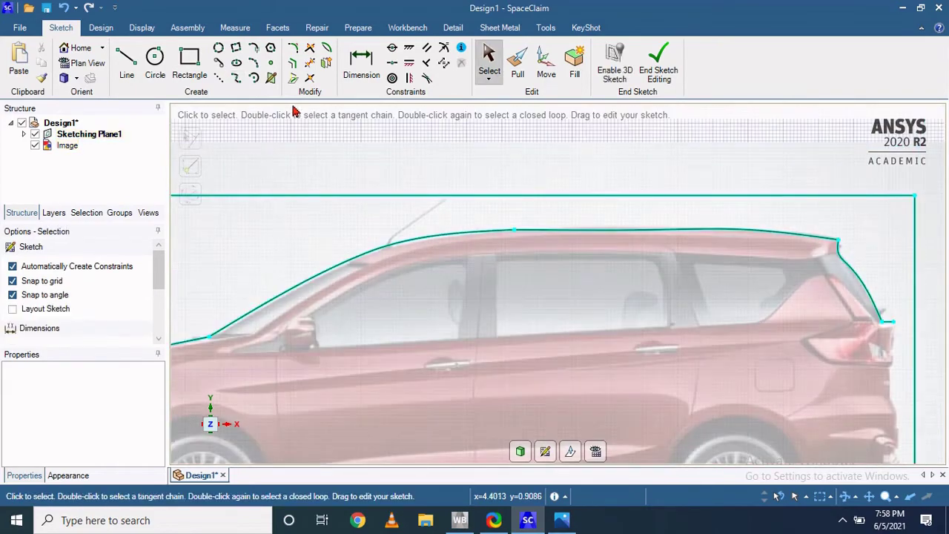
pyautogui.click(127, 63)
pyautogui.click(884, 323)
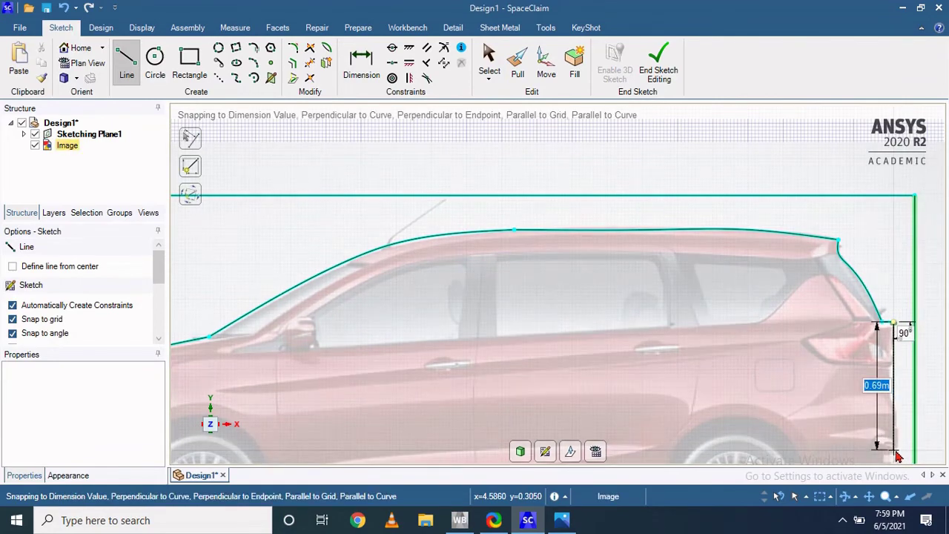
pyautogui.press('Escape')
# Step: Draw a straight vertical spline about 0.81 m long from the short horizontal line down the car's tail to the bumper's lower corner
pyautogui.keyDown('shift'); pyautogui.moveTo(801, 408); pyautogui.dragTo(721, 282, button='middle'); pyautogui.keyUp('shift')
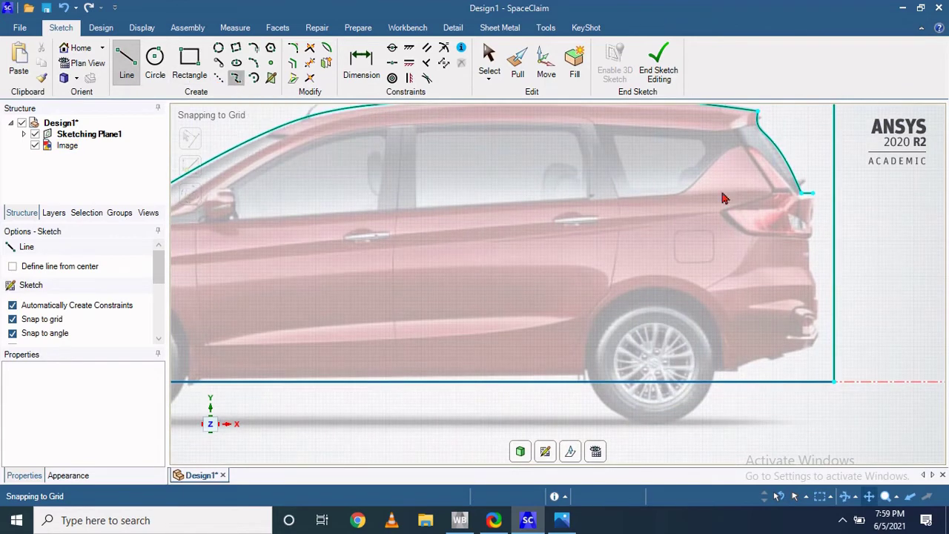
pyautogui.click(811, 194)
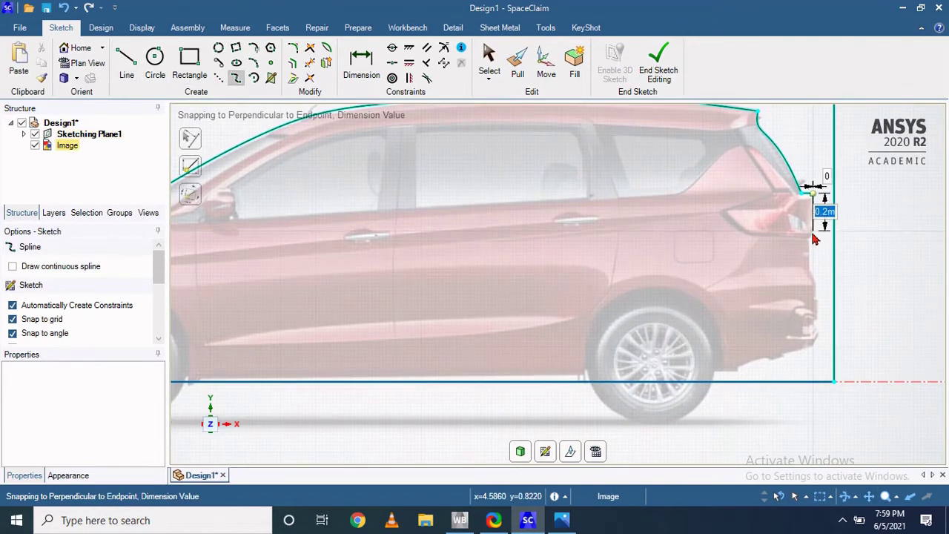
pyautogui.click(815, 276)
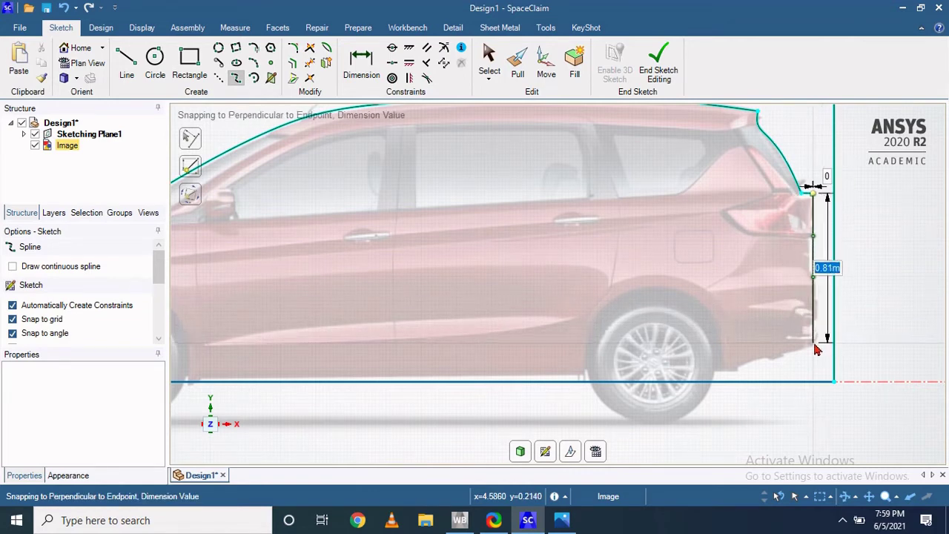
pyautogui.click(815, 343)
# Step: Draw a spline from the rear bumper's lower corner to the base line behind the rear wheel, spanning about 0.53 m by 0.21 m
pyautogui.click(745, 366)
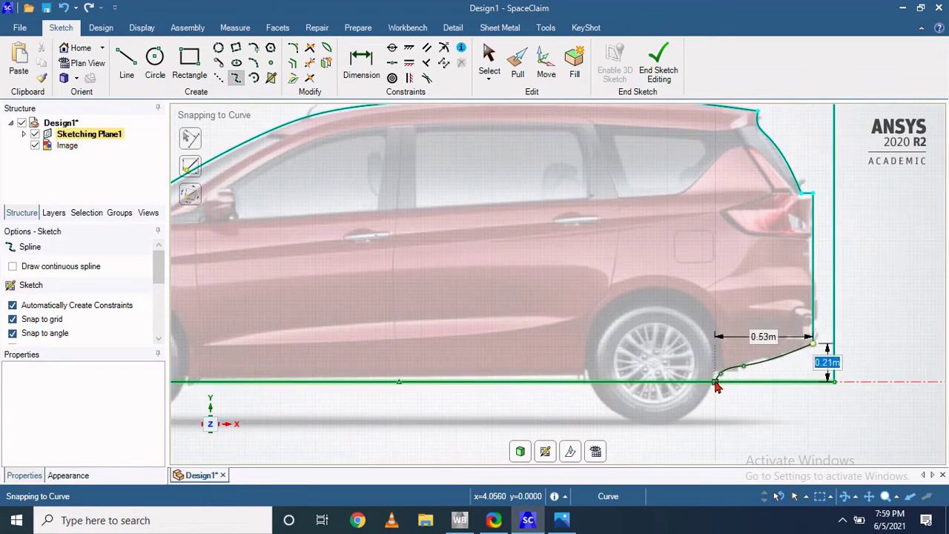
pyautogui.doubleClick(716, 384)
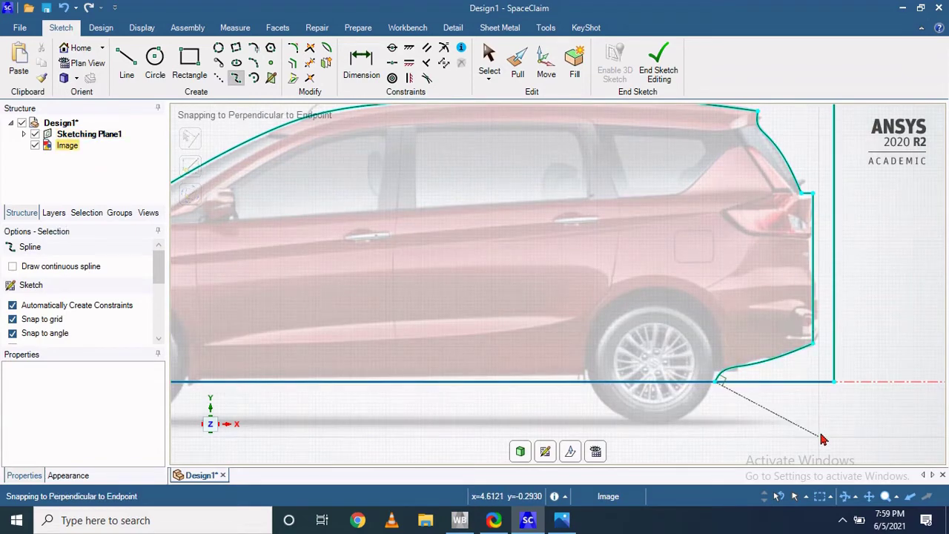
pyautogui.press('Escape')
pyautogui.press('z')
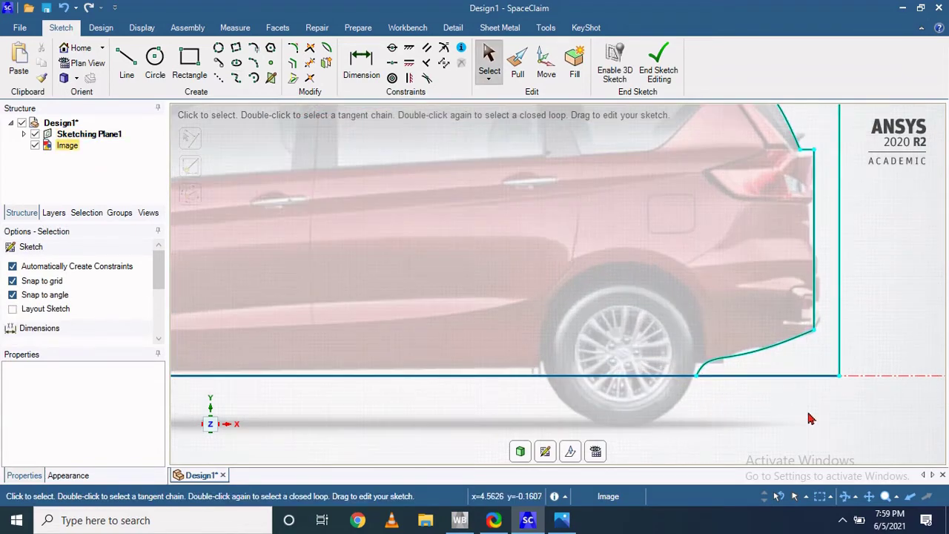
# Step: Hide the reference image to check the traced outline, and show it again
pyautogui.press('l')
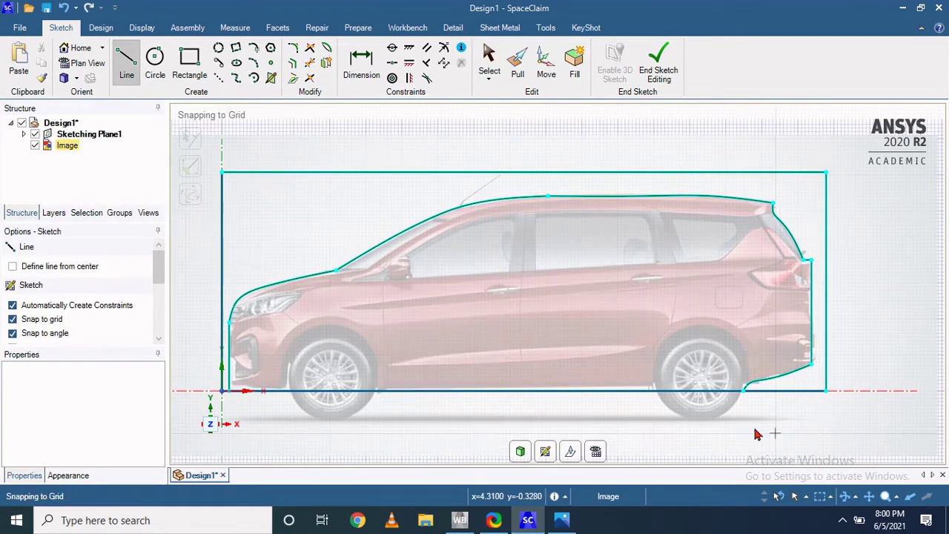
pyautogui.click(35, 146)
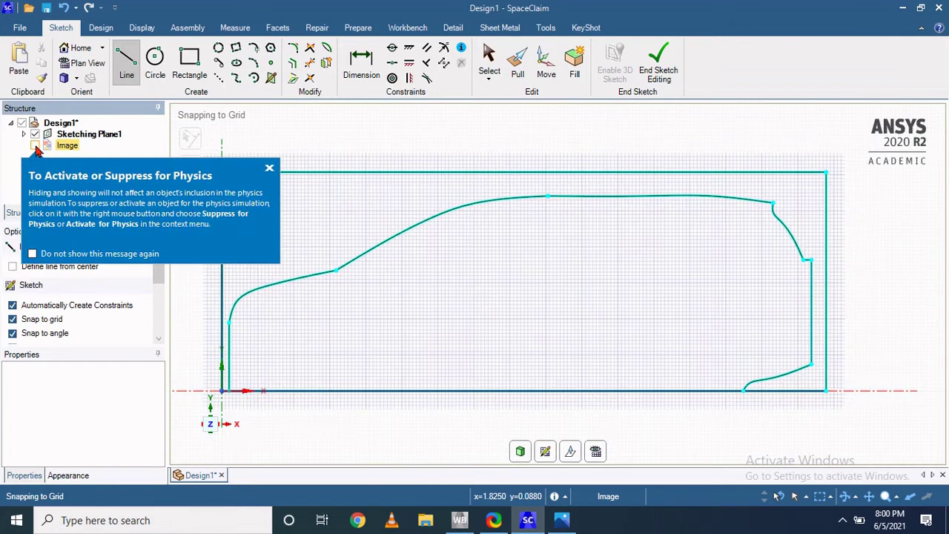
pyautogui.click(35, 146)
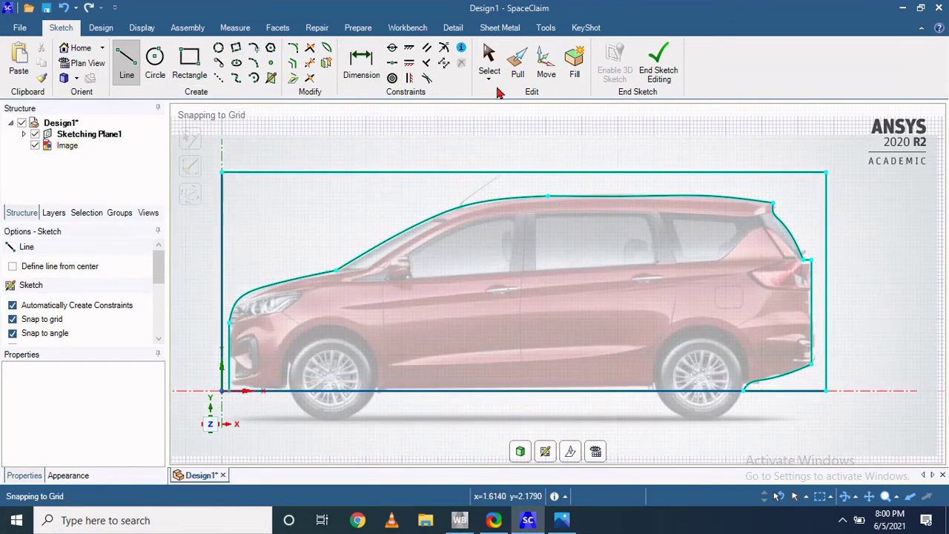
# Step: Delete the top, front and rear edges of the construction rectangle around the car outline, keeping its base edge
pyautogui.click(490, 63)
pyautogui.click(442, 173)
pyautogui.press('Delete')
pyautogui.click(222, 253)
pyautogui.press('Delete')
pyautogui.click(827, 238)
pyautogui.press('Delete')
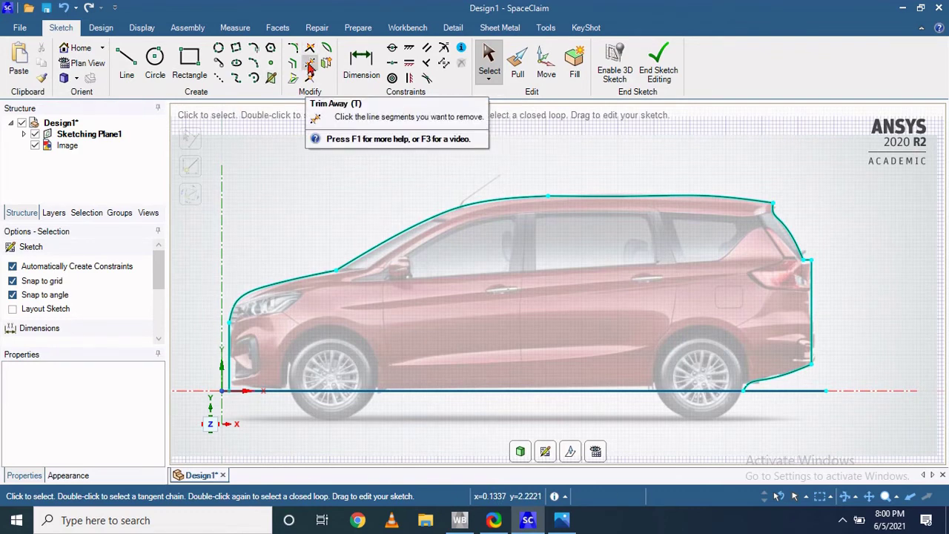
# Step: Trim away the base line's overhangs beyond the front bumper line and behind the rear underbody curve
pyautogui.click(309, 63)
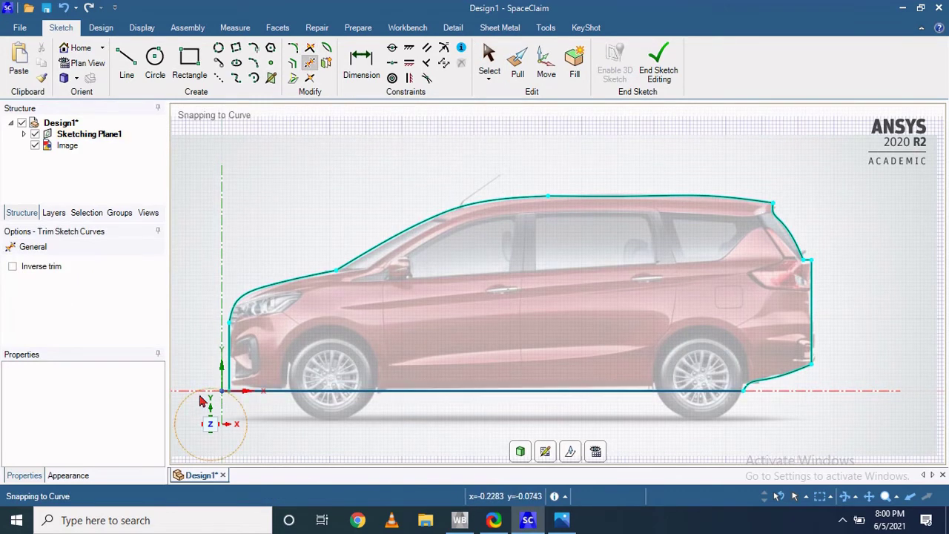
pyautogui.scroll(5, 215, 400)
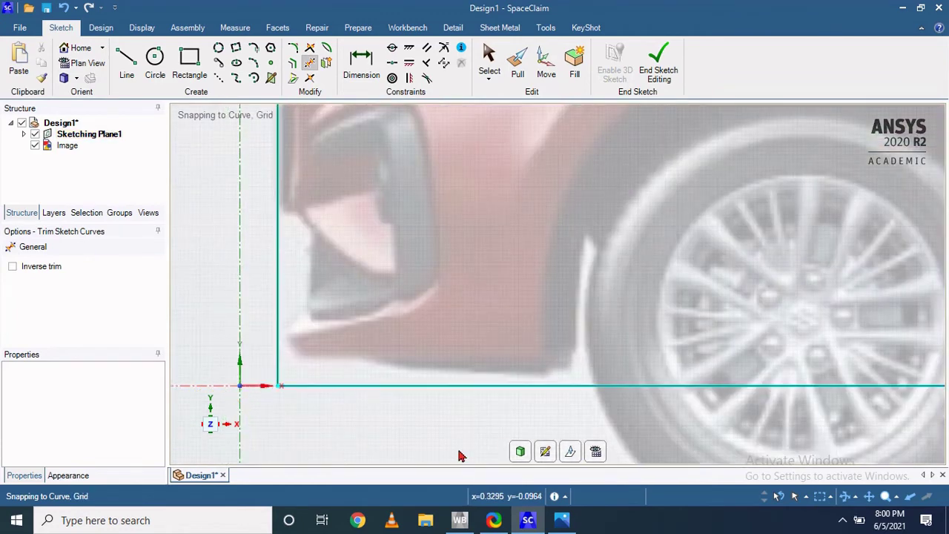
pyautogui.scroll(-5, 459, 449)
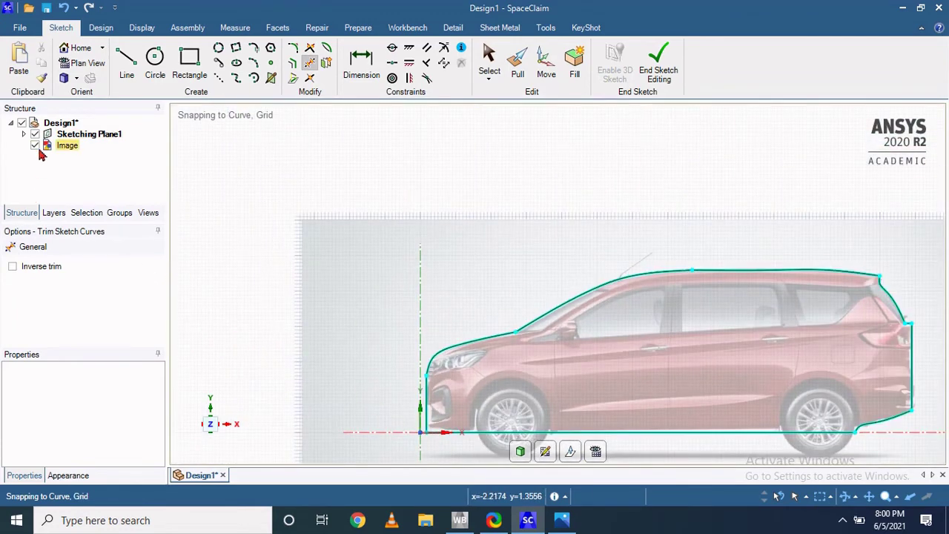
# Step: Hide the car image and finish the sketch so the closed car profile becomes a surface
pyautogui.click(35, 145)
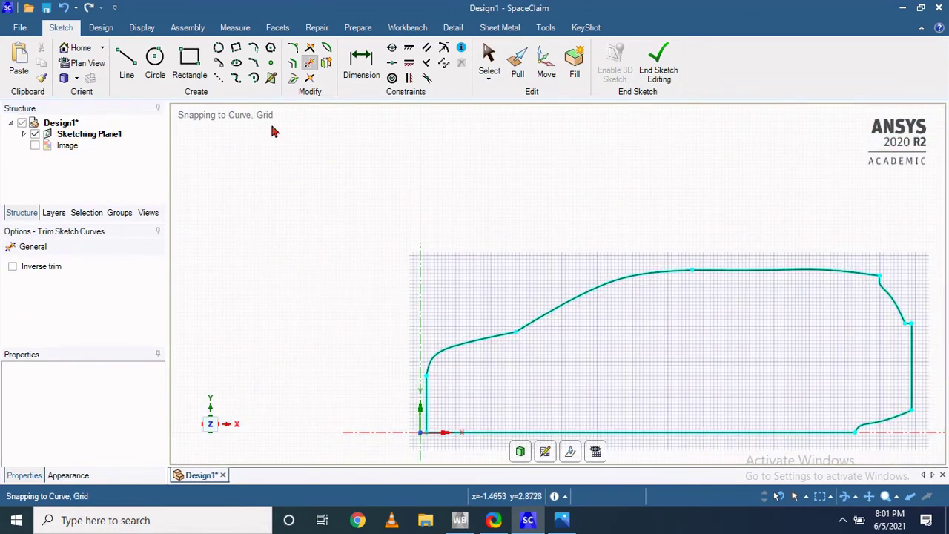
pyautogui.click(490, 62)
pyautogui.moveTo(383, 233)
pyautogui.mouseDown()
pyautogui.moveTo(730, 464)
pyautogui.moveTo(930, 452)
pyautogui.mouseUp()
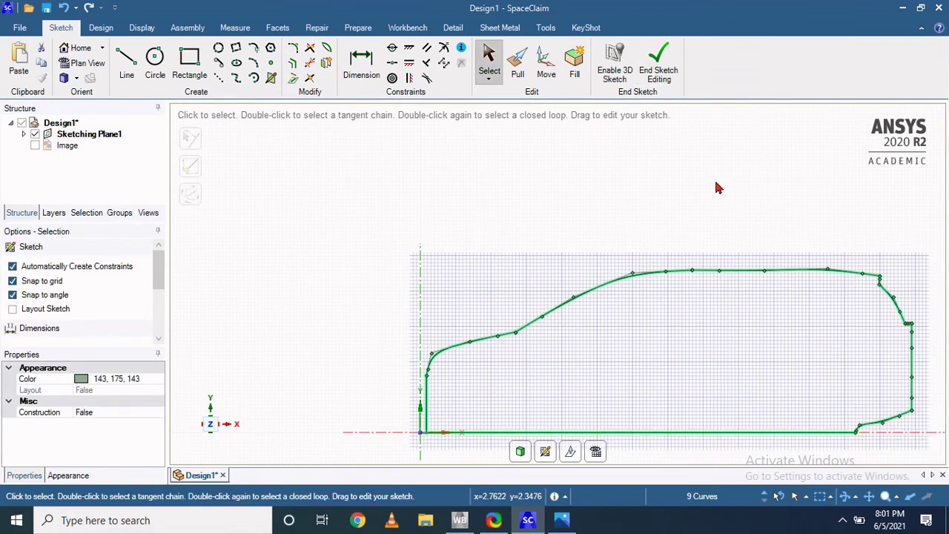
pyautogui.click(652, 72)
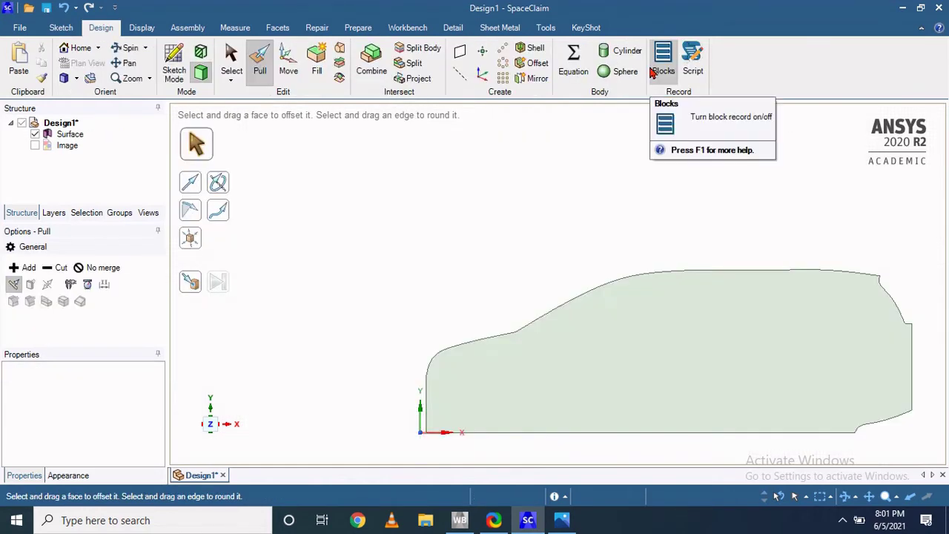
# Step: Pull the car-profile surface into a solid body
pyautogui.click(258, 65)
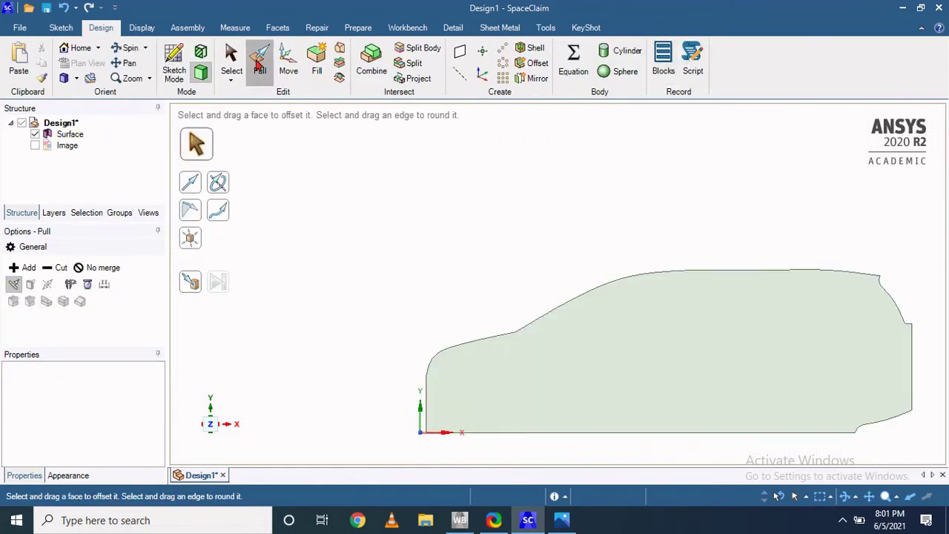
pyautogui.click(670, 358)
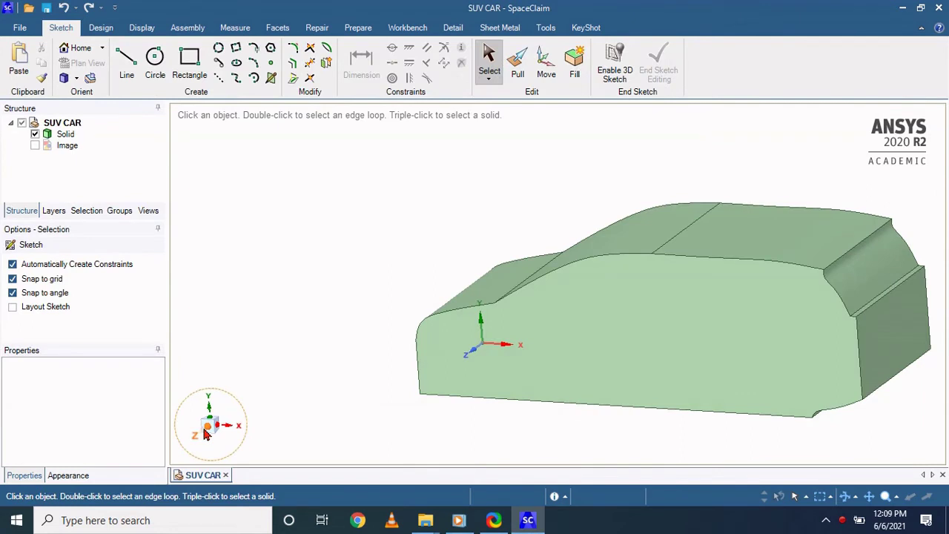
# Step: Face the car's side profile and show the reference image behind the solid again
pyautogui.click(205, 431)
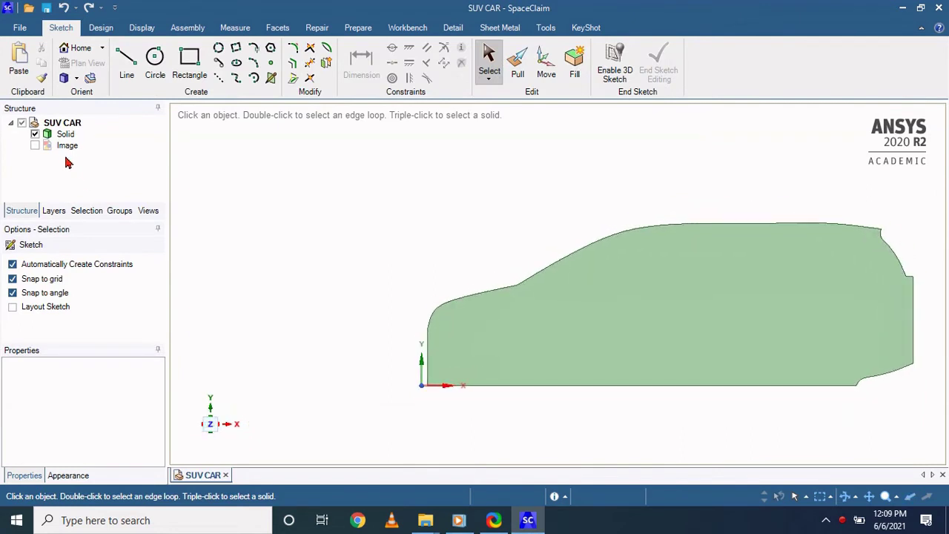
pyautogui.click(37, 146)
pyautogui.scroll(5, 548, 317)
pyautogui.click(548, 317)
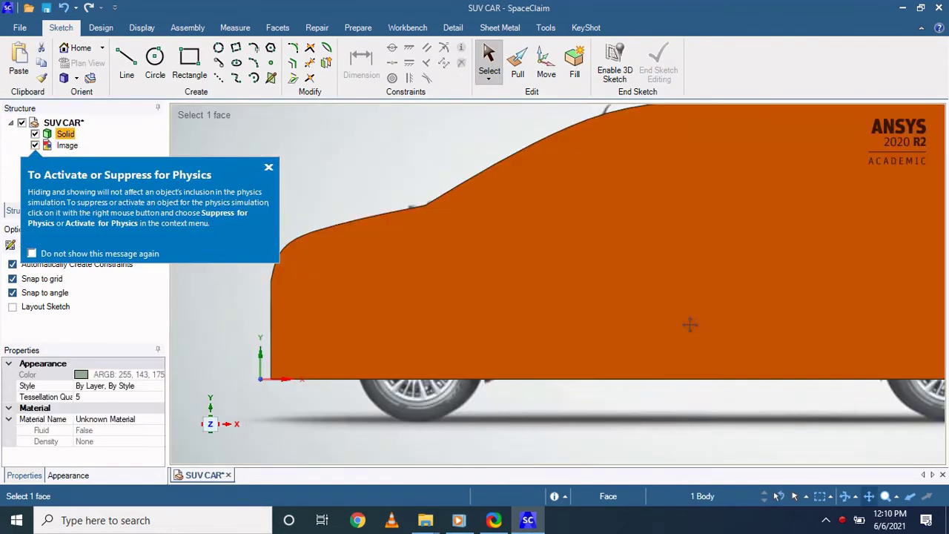
# Step: Sketch a circle about 0.64 m in diameter around the rear wheel on the car image's plane
pyautogui.click(156, 58)
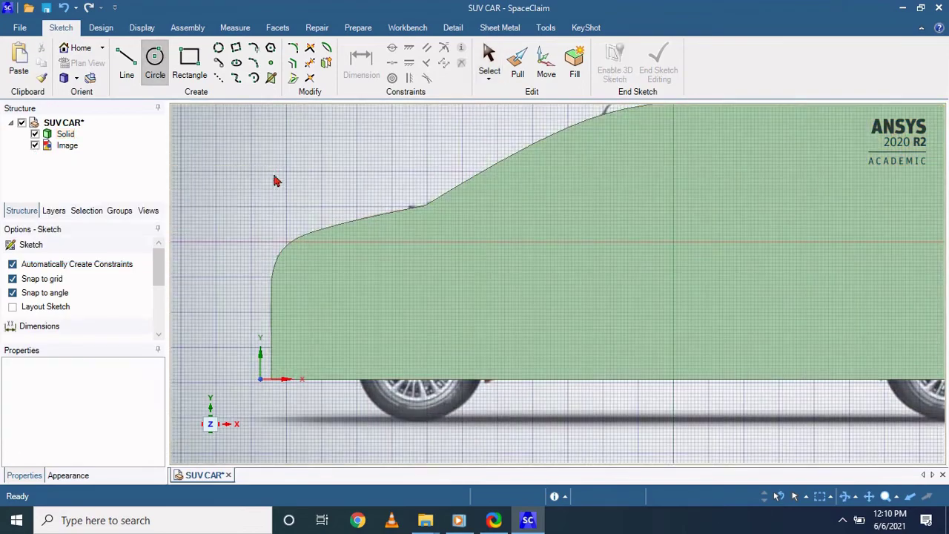
pyautogui.scroll(3, 438, 353)
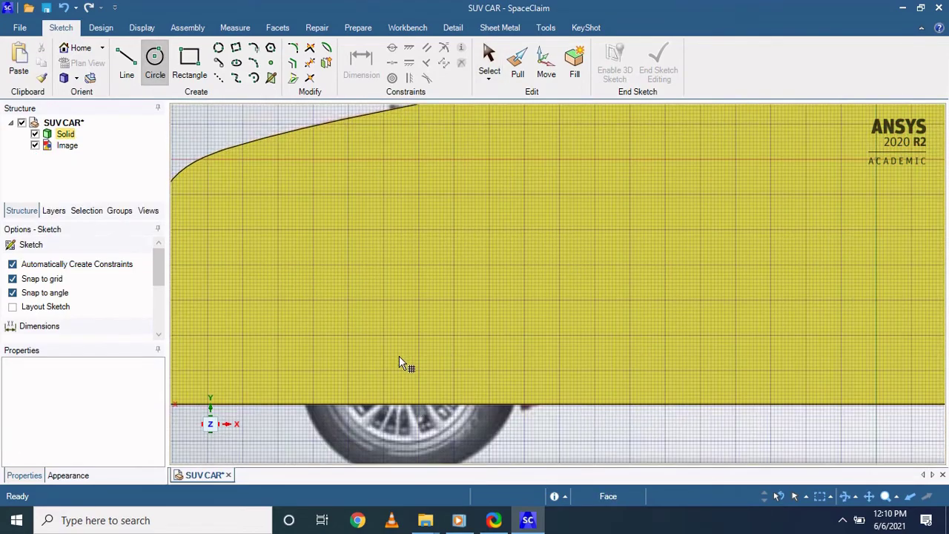
pyautogui.scroll(-5, 407, 375)
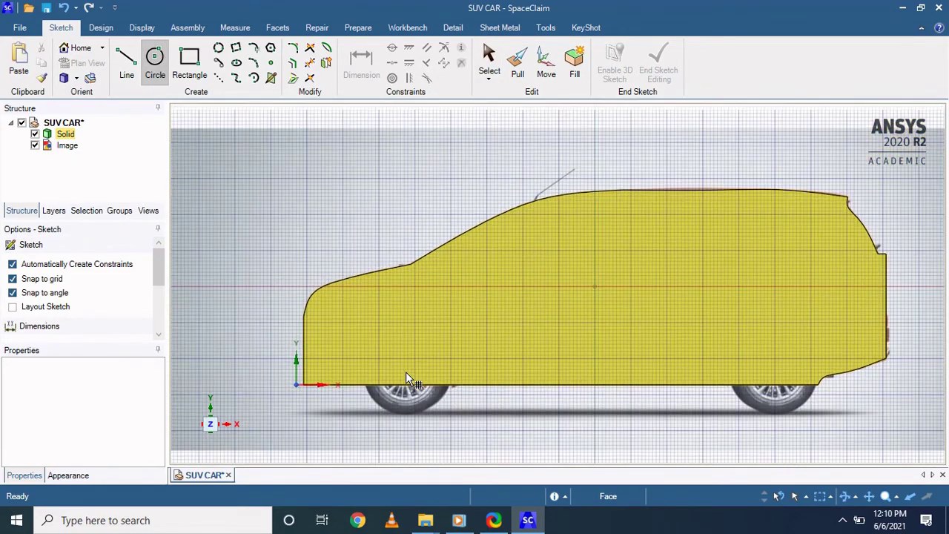
pyautogui.scroll(1, 405, 375)
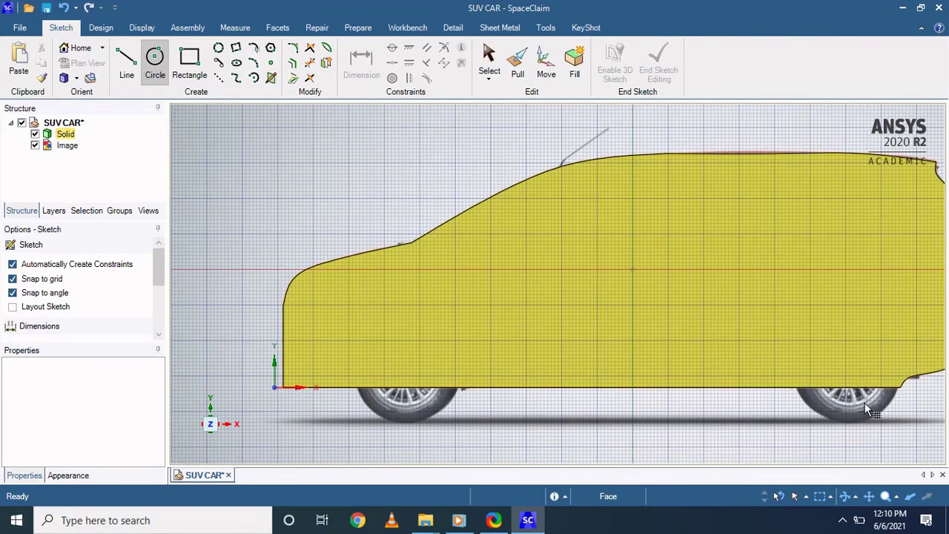
pyautogui.click(866, 404)
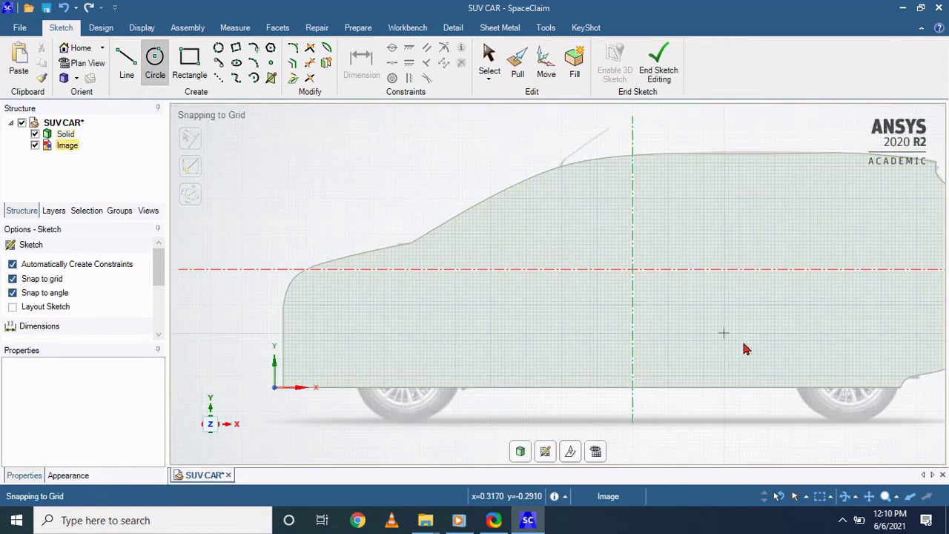
pyautogui.click(849, 376)
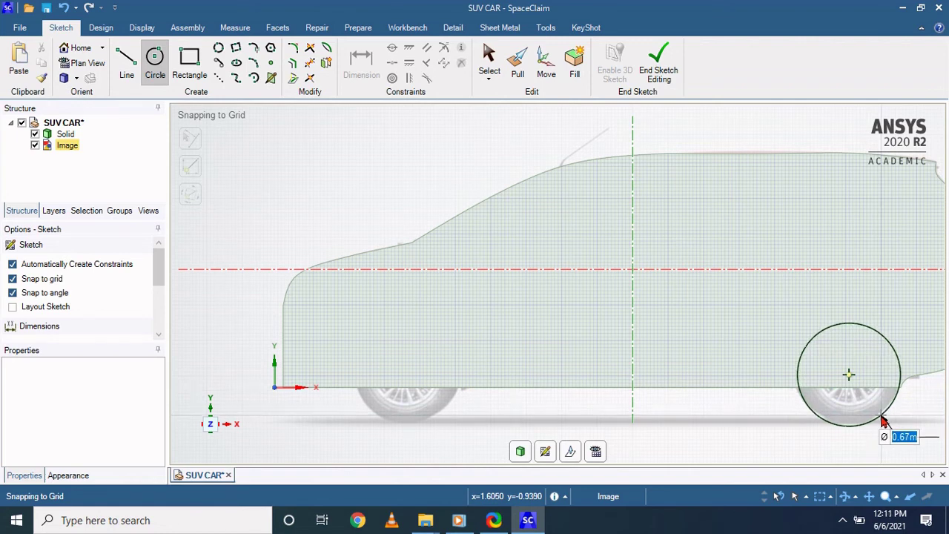
pyautogui.click(883, 419)
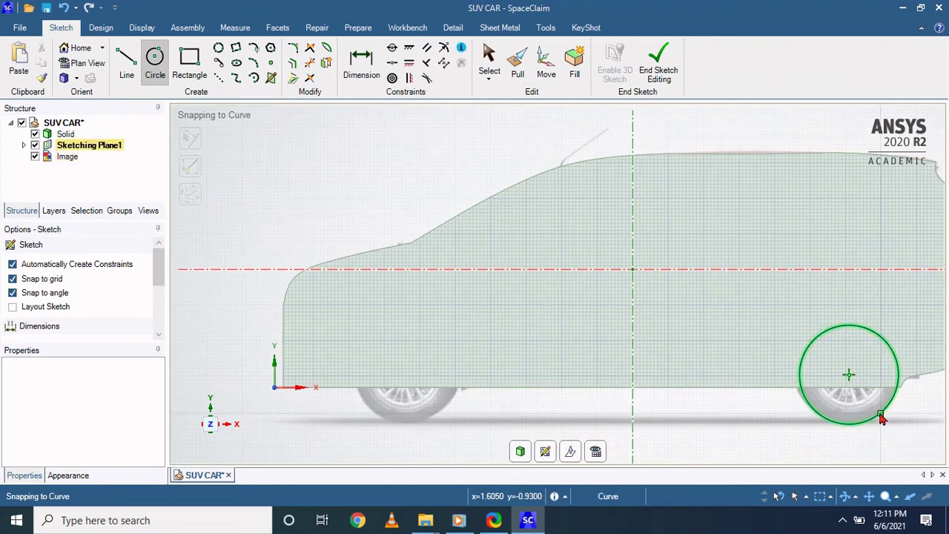
# Step: Sketch a 0.67 m diameter circle around the front wheel, with its centre level with the rear circle's centre
pyautogui.press('shift')
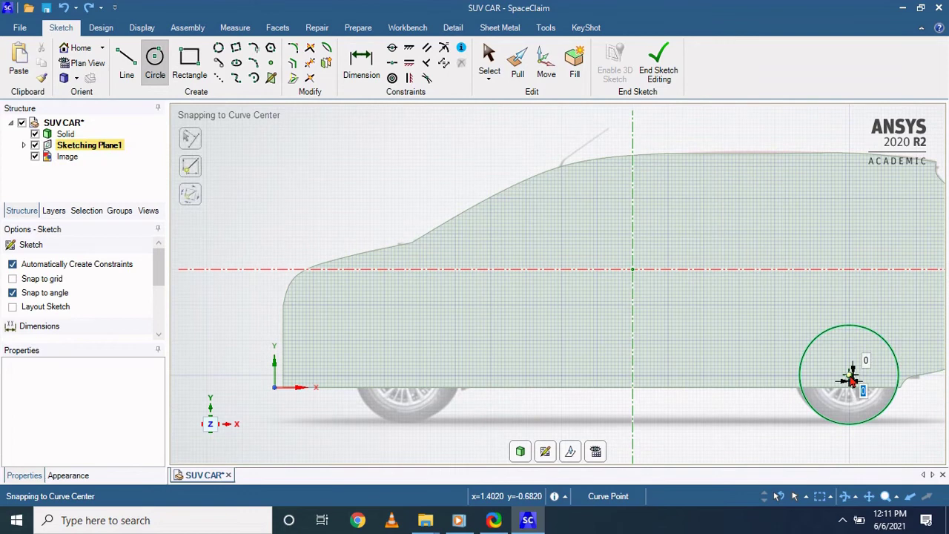
pyautogui.click(408, 375)
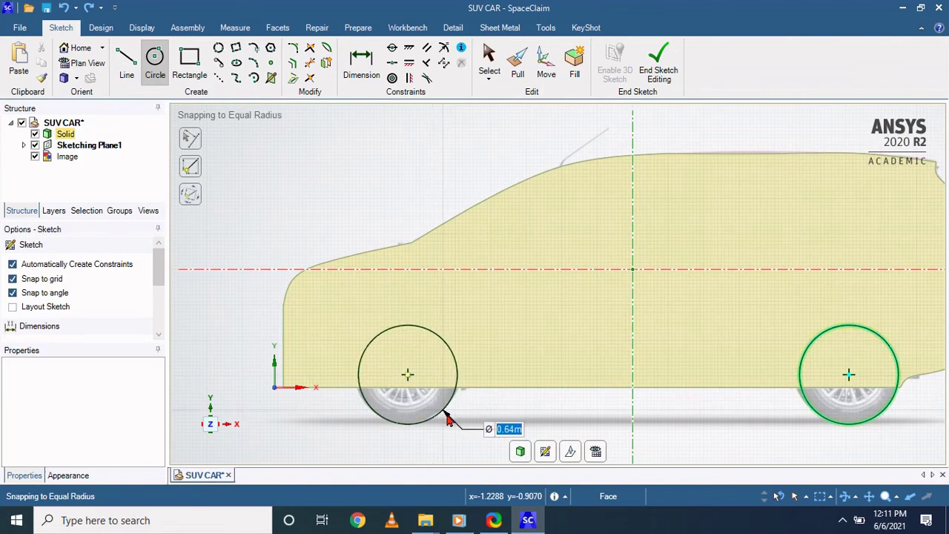
pyautogui.write('0.67')
pyautogui.press('Return')
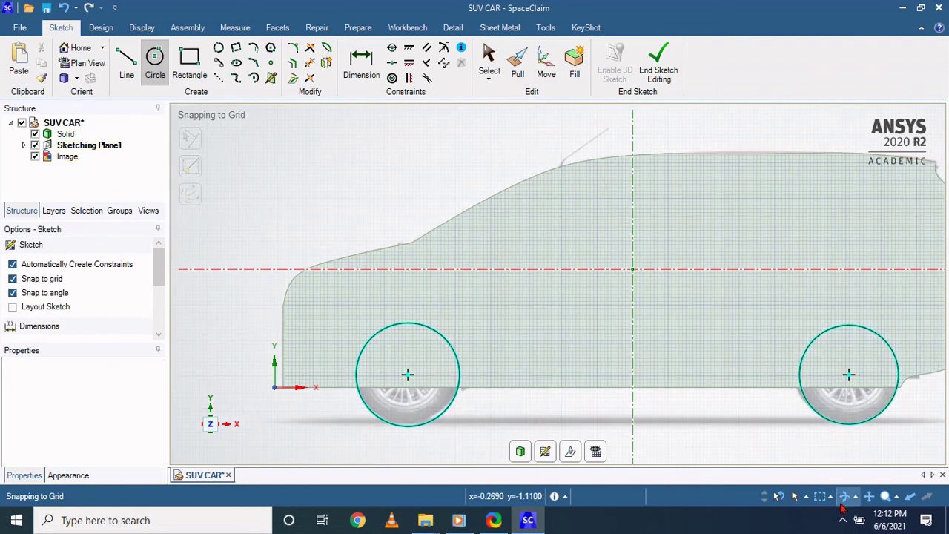
# Step: Pull the front wheel's lower face 1.6 m across the width of the car body
pyautogui.moveTo(668, 445); pyautogui.dragTo(623, 363, button='middle')
pyautogui.click(518, 63)
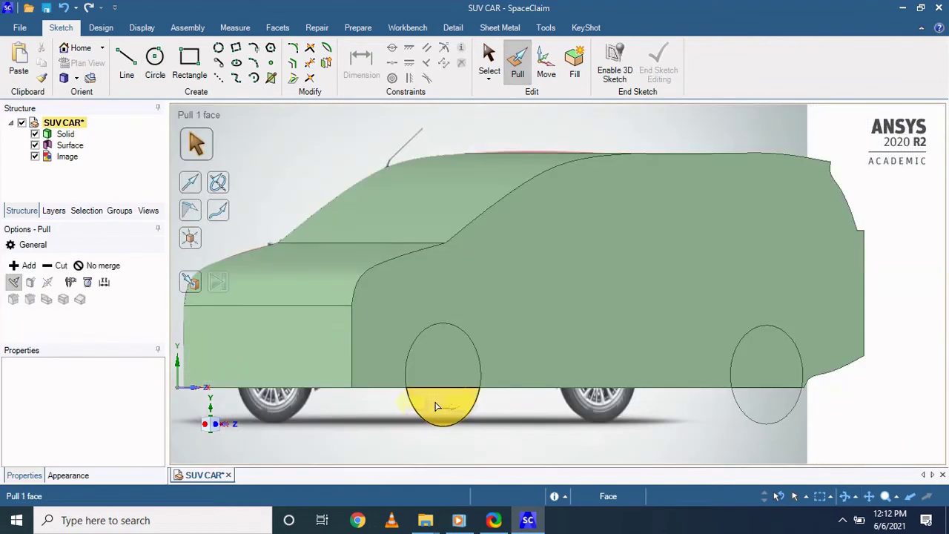
pyautogui.click(437, 406)
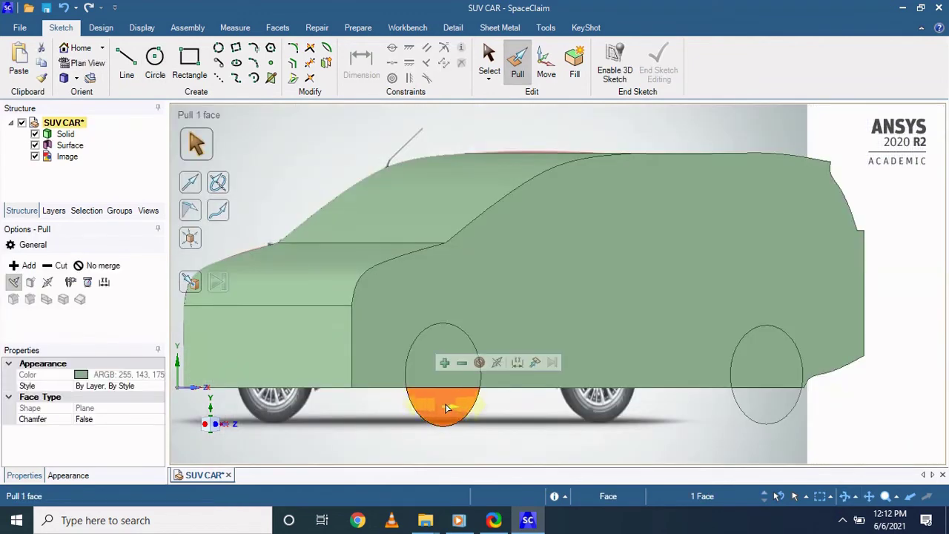
pyautogui.moveTo(439, 407); pyautogui.dragTo(286, 410)
pyautogui.write('1')
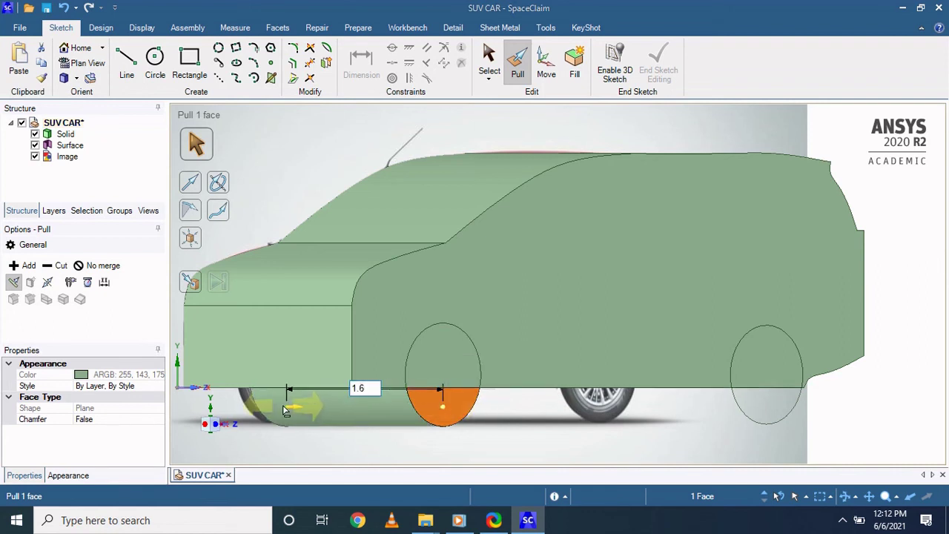
pyautogui.write('.6')
pyautogui.press('Return')
# Step: Pull the rear wheel's lower face 1.6 m across the width of the car body
pyautogui.click(769, 404)
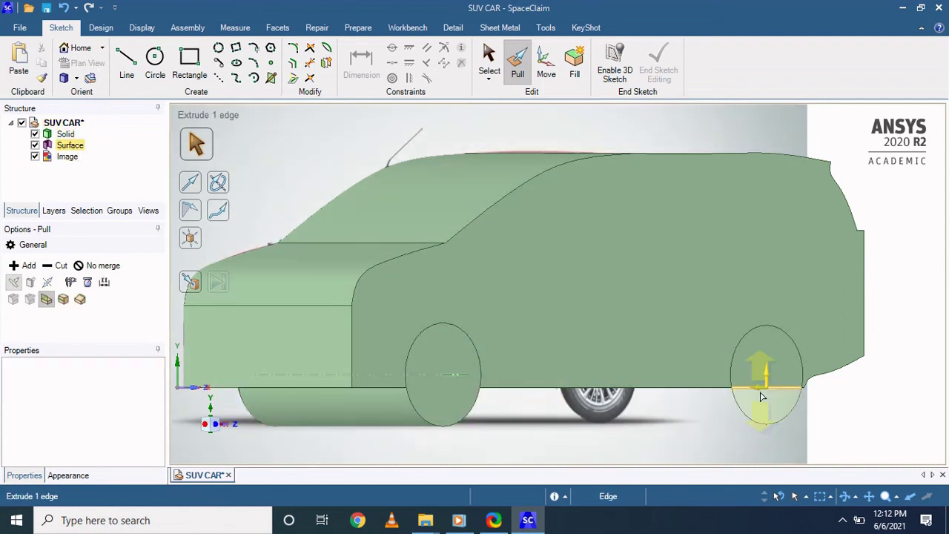
pyautogui.moveTo(768, 404); pyautogui.dragTo(695, 414)
pyautogui.write('1.6')
pyautogui.press('Return')
pyautogui.click(599, 411)
pyautogui.press('Escape')
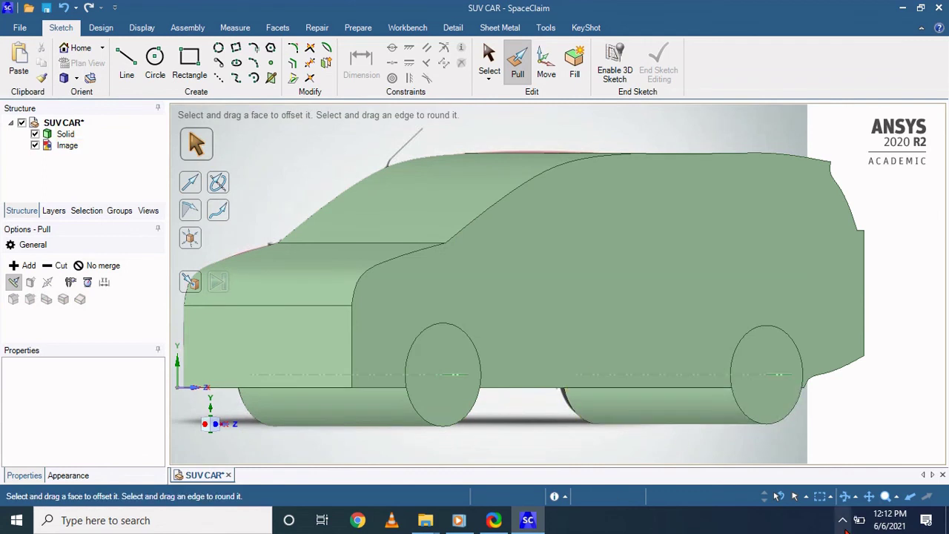
pyautogui.press('h')
pyautogui.click(675, 407)
pyautogui.scroll(-2, 675, 407)
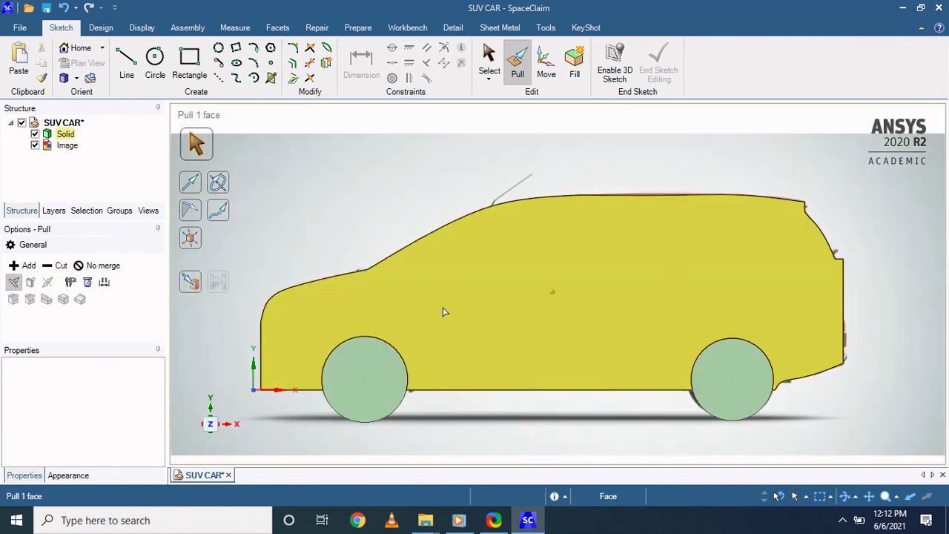
pyautogui.press('Escape')
pyautogui.click(568, 371)
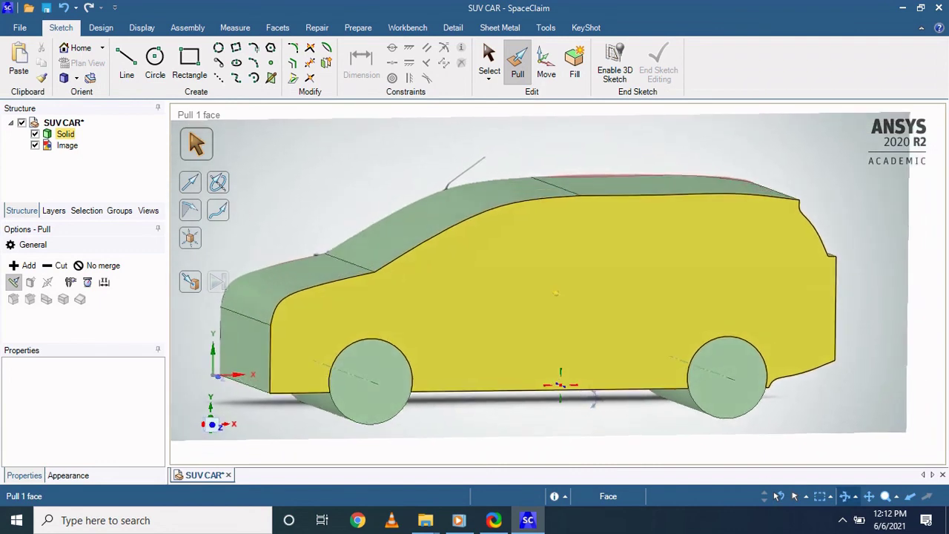